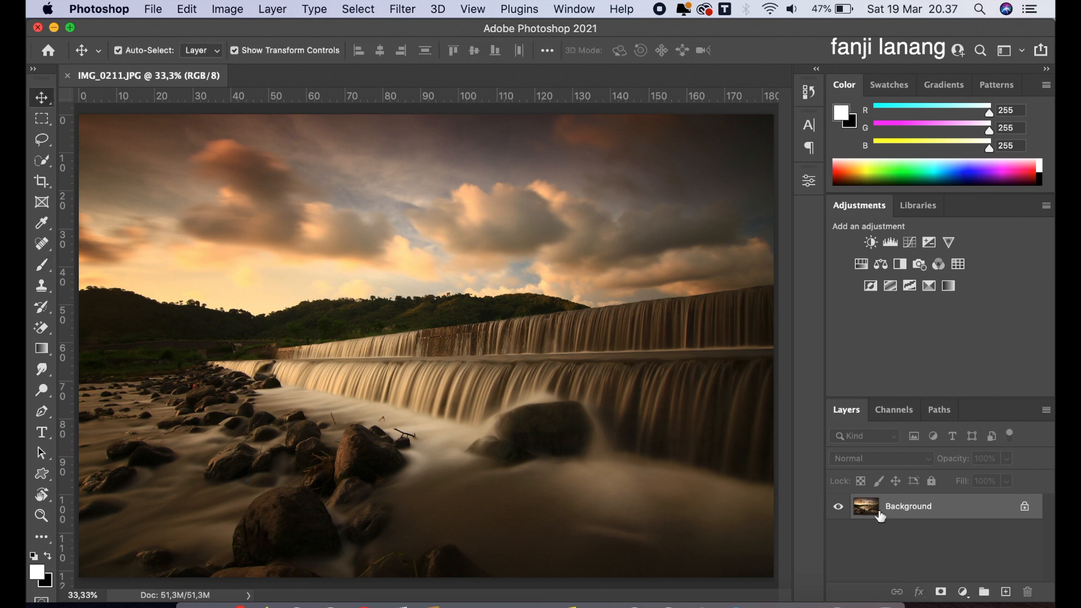
Step: Duplicate the Background layer and open the Camera Raw Filter on the copy
left_click_drag(951, 511, 1005, 591)
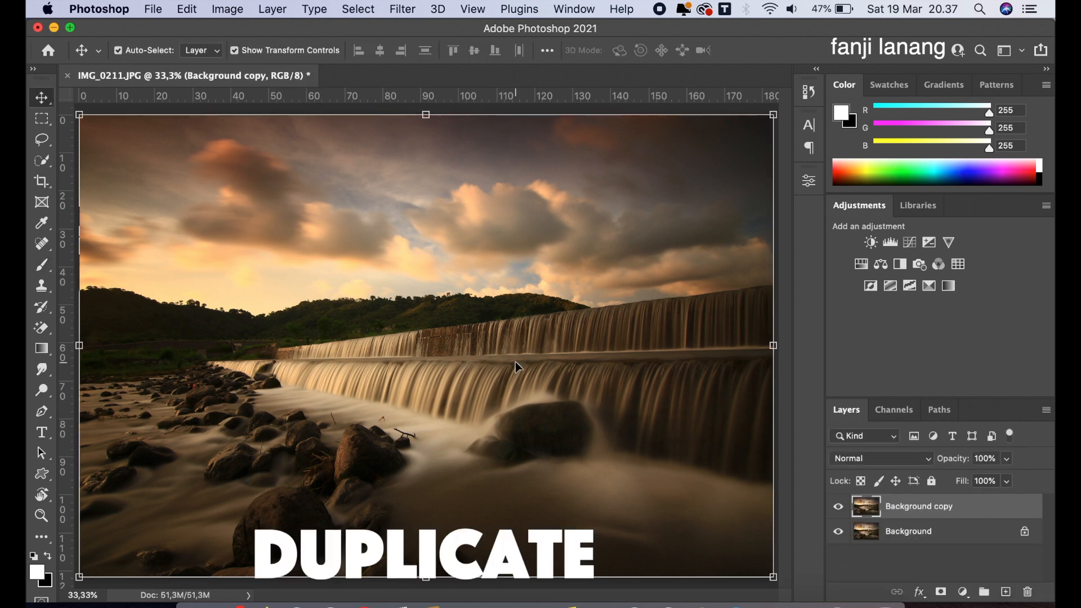
left_click(410, 10)
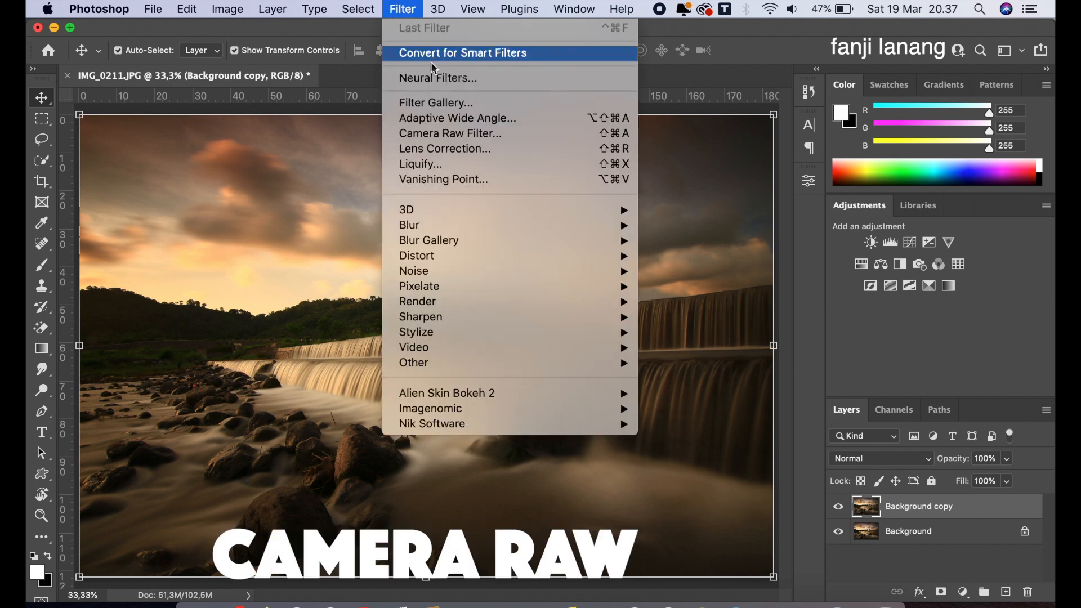
left_click(457, 134)
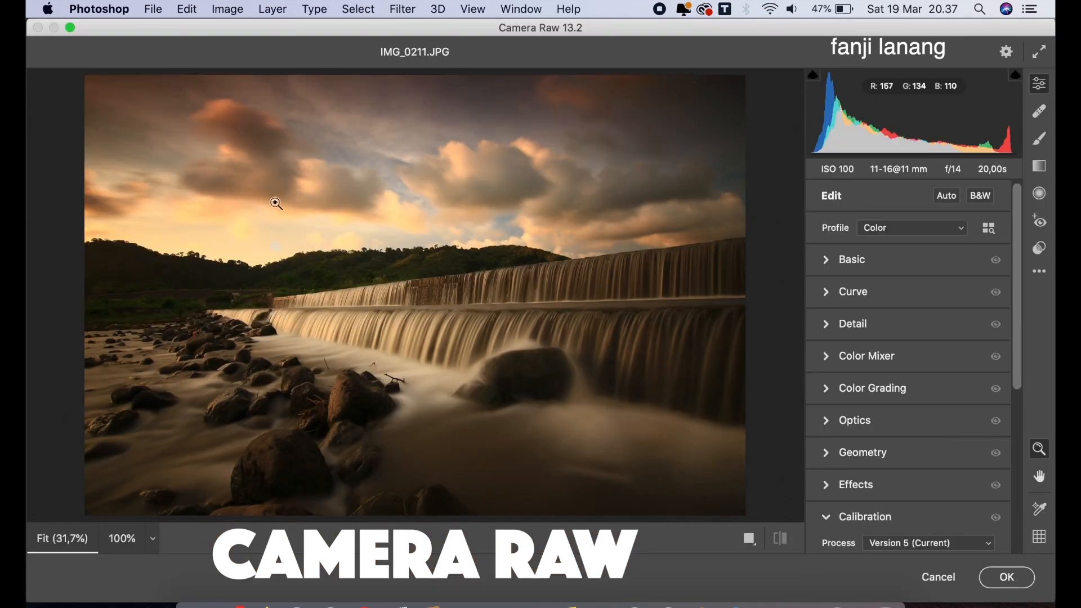
Step: Apply automatic tone corrections, and set Temperature to -30 and Highlights to -100 in the Basic adjustments
left_click(947, 197)
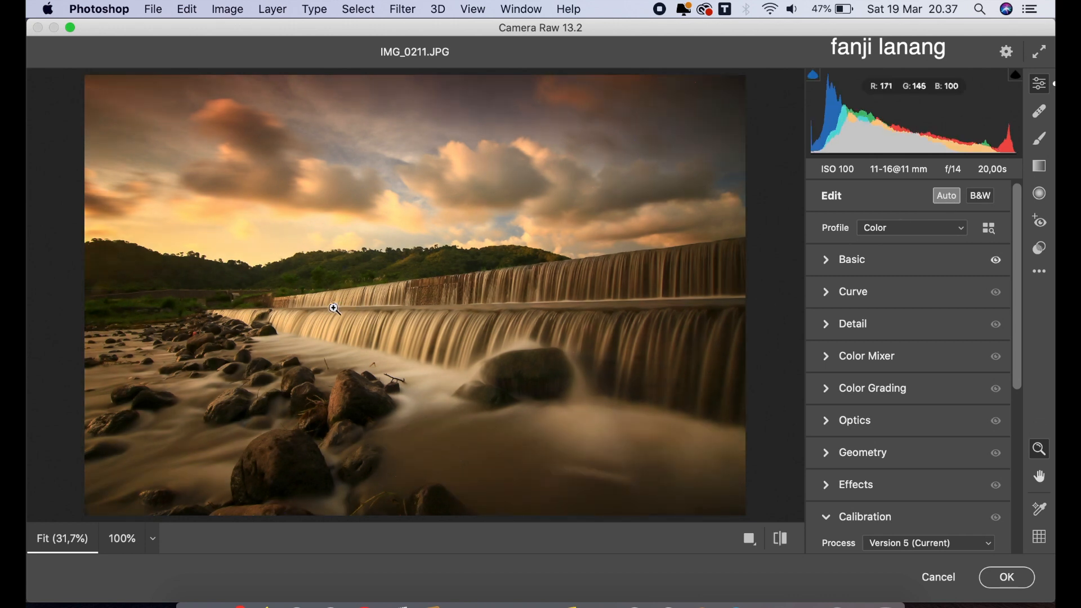
left_click(827, 260)
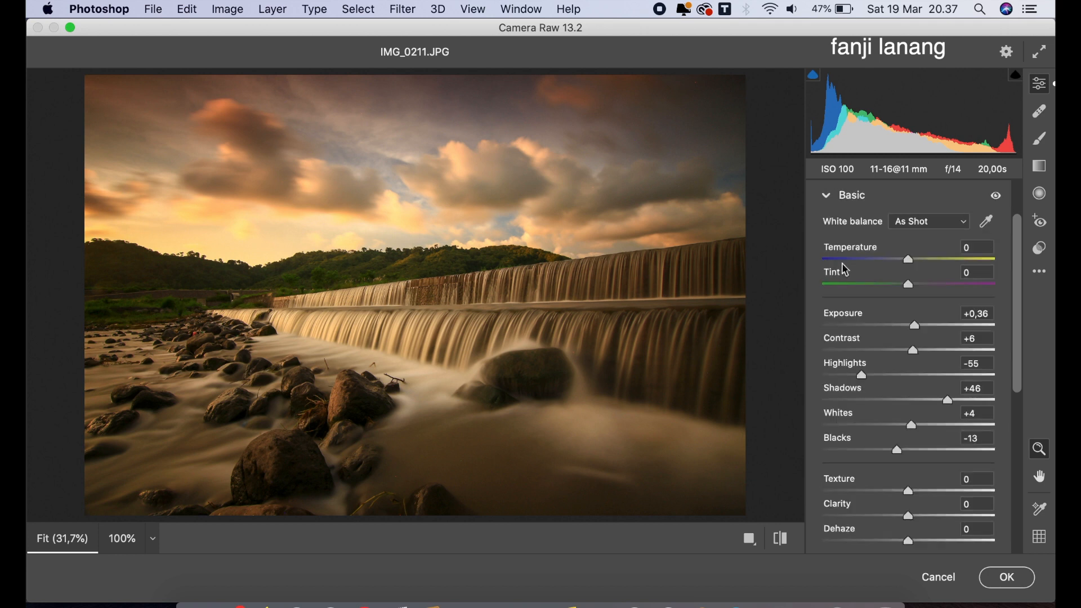
left_click_drag(912, 268, 883, 286)
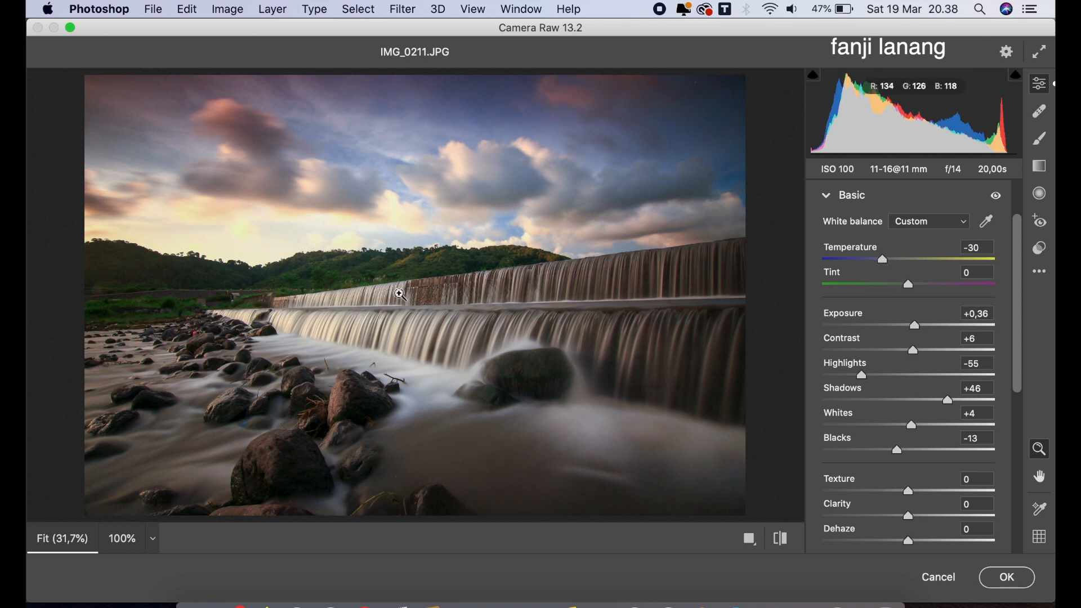
left_click_drag(872, 381, 725, 394)
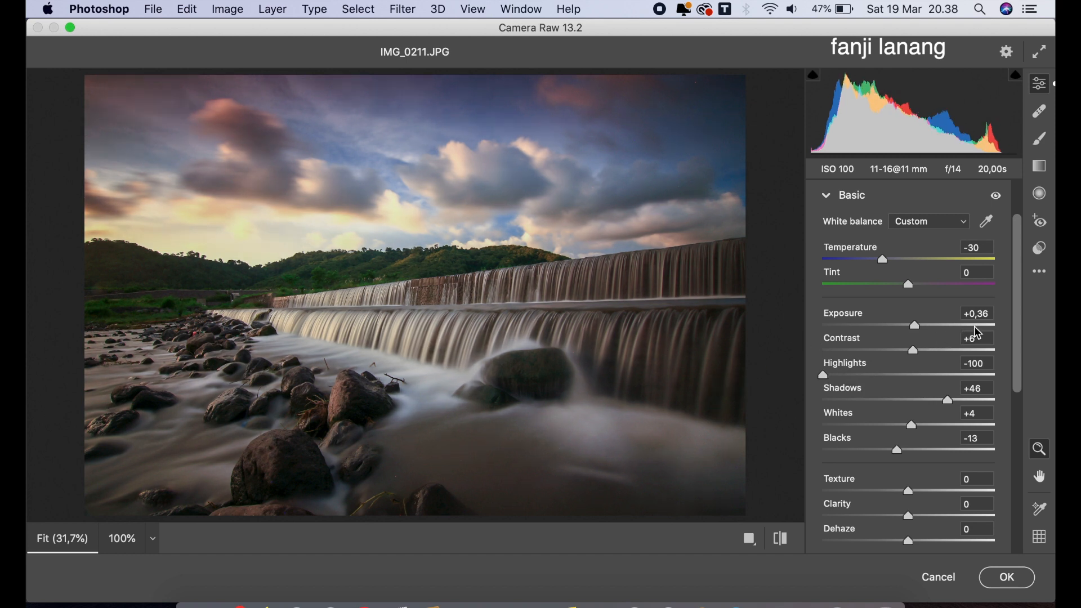
Step: Configure the Radial Filter with Temperature 0, Exposure +0.50 and Shadows +24
left_click(1041, 195)
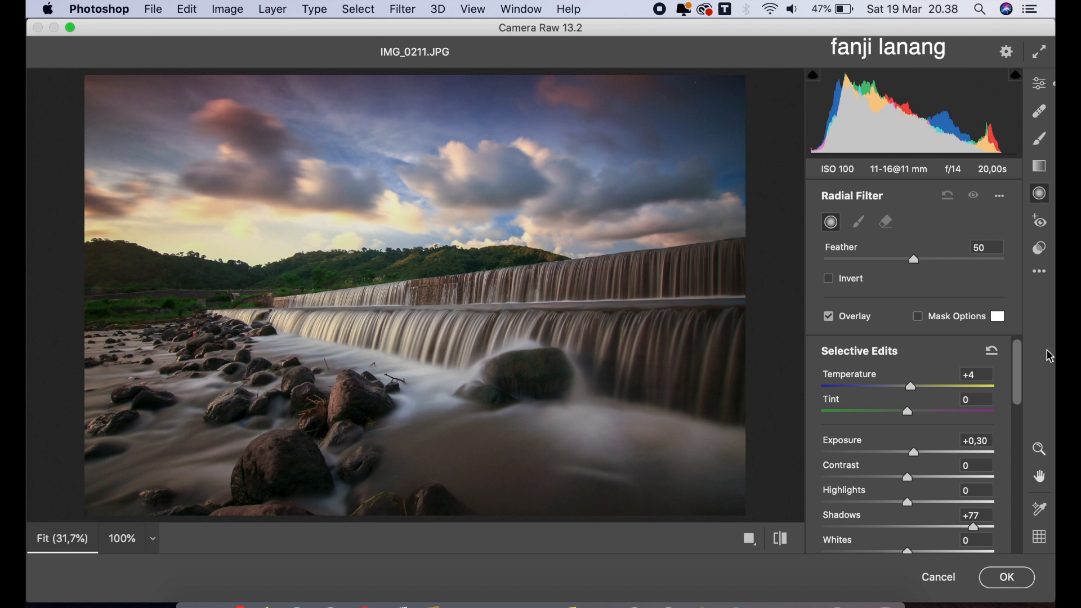
mouse_move(1023, 400)
left_mouse_down()
mouse_move(1013, 483)
mouse_move(1025, 558)
mouse_move(1025, 406)
left_mouse_up()
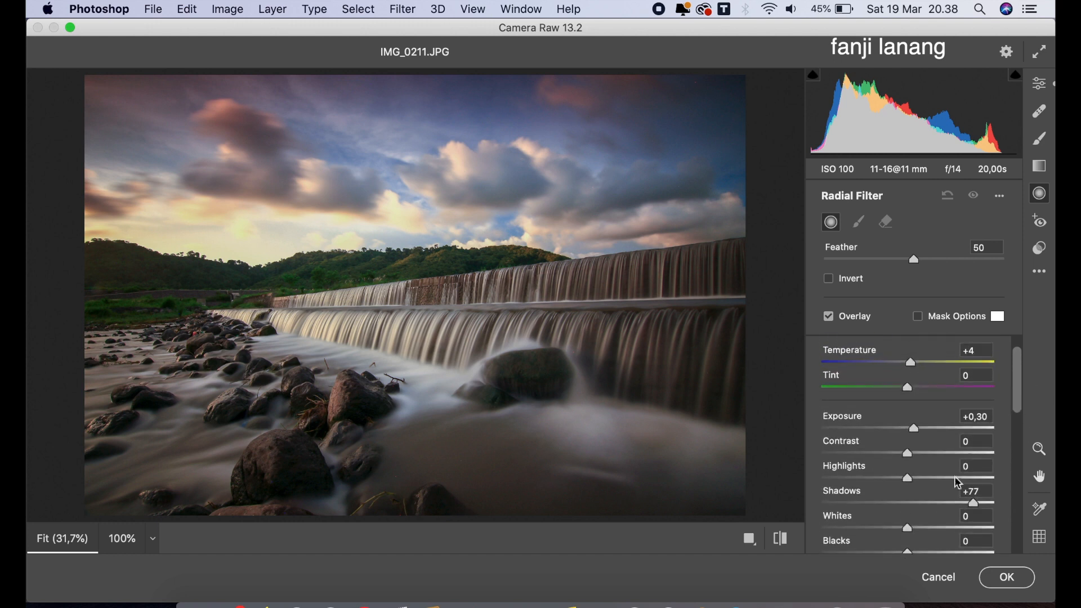
left_click(942, 502)
left_click(828, 280)
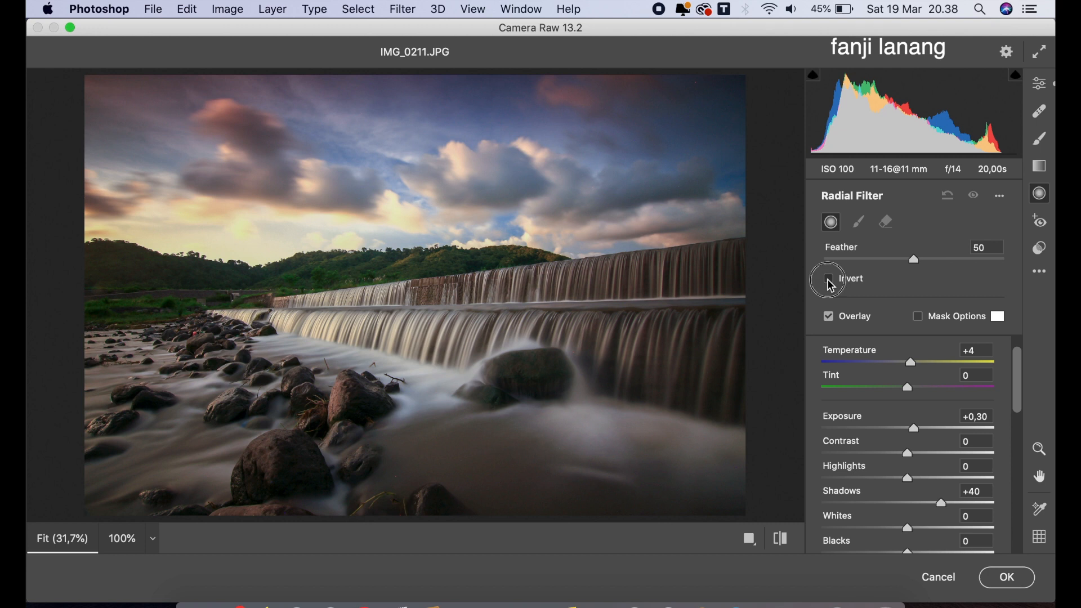
left_click(980, 352)
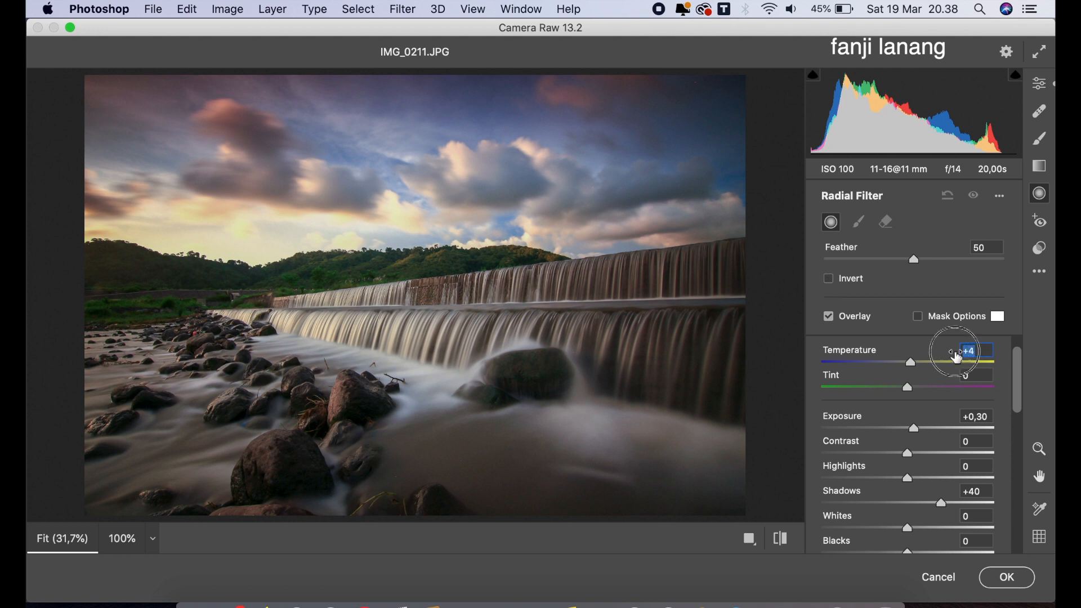
type("0")
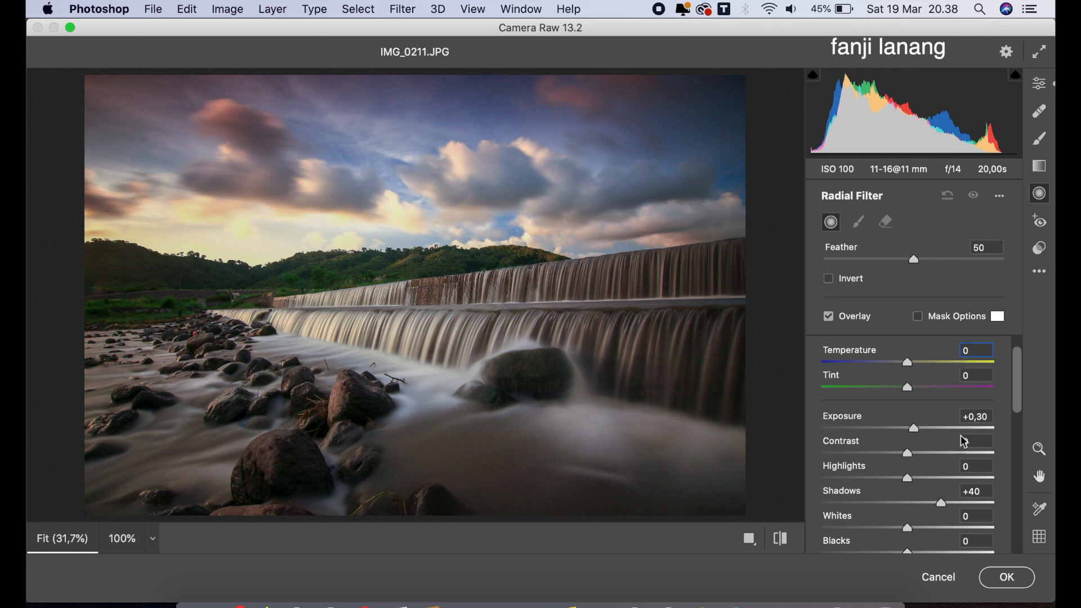
left_click(907, 505)
left_click_drag(907, 507, 927, 507)
left_click_drag(911, 430, 917, 430)
Step: Place two wide elliptical radial filters, one over the lower waterfall tier and one over the upper tier
left_click_drag(482, 454, 659, 519)
left_click_drag(598, 452, 599, 365)
left_click_drag(731, 366, 744, 366)
left_click_drag(489, 274, 508, 310)
left_click_drag(757, 338, 764, 367)
left_click_drag(606, 351, 722, 358)
left_click_drag(572, 224, 732, 287)
left_click_drag(459, 238, 432, 237)
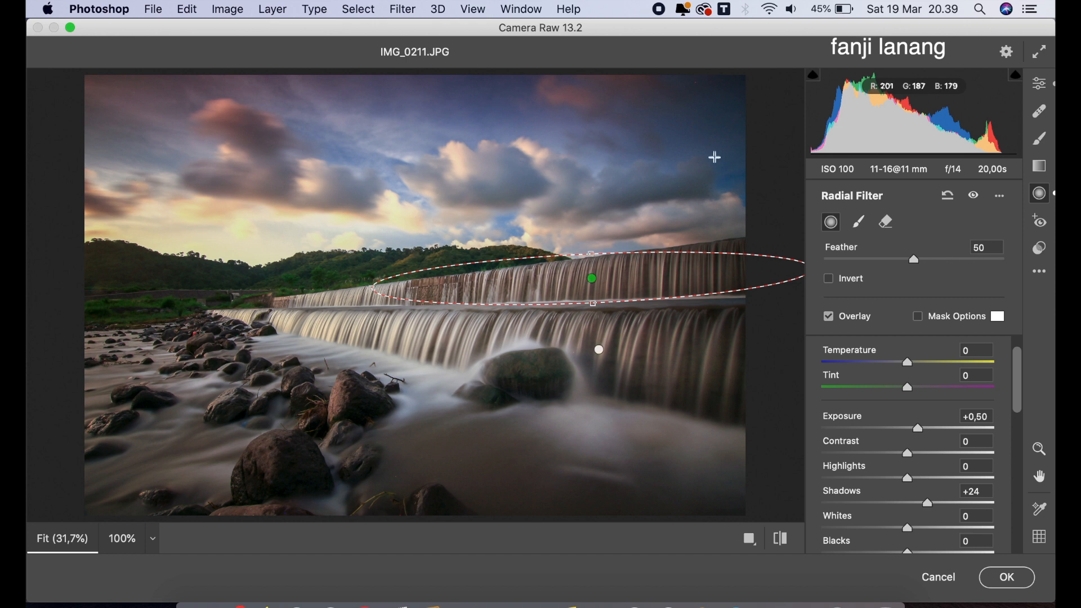
Step: Set Shadows to +60 and Contrast to +10 in the global Basic adjustments
left_click(1039, 83)
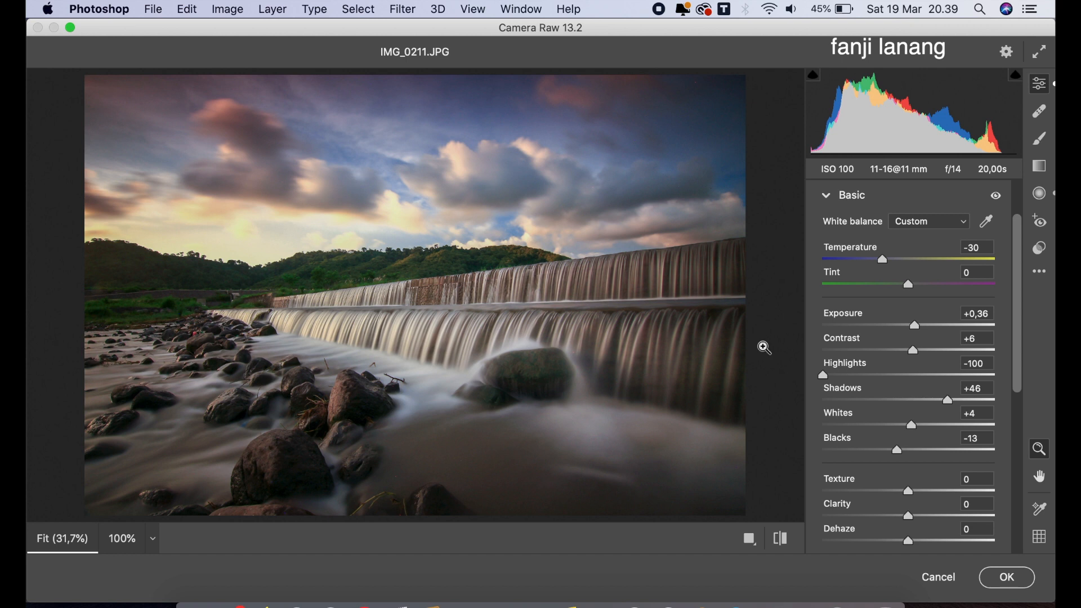
left_click_drag(949, 400, 990, 414)
left_click(959, 400)
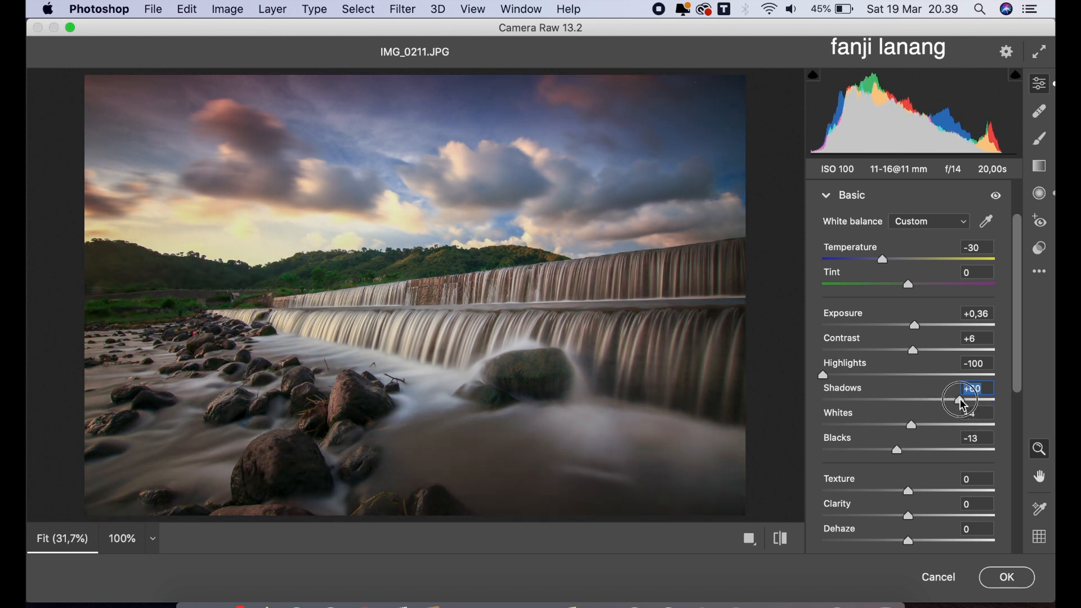
left_click_drag(922, 351, 916, 361)
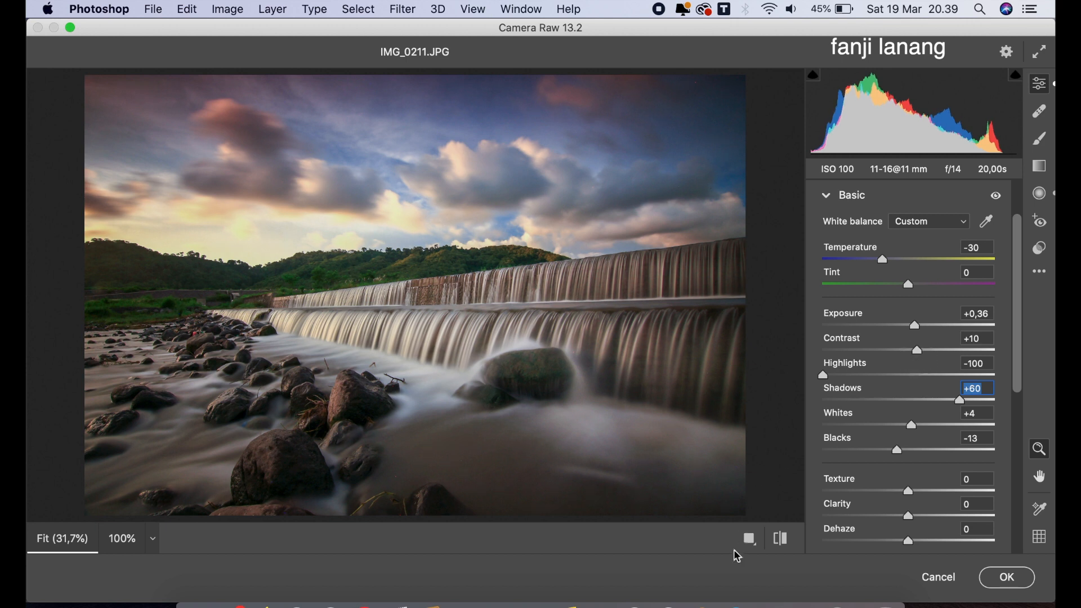
Step: Set Clarity to +10 and Saturation to +5 for the whole photo
scroll(1018, 293, "down", 5)
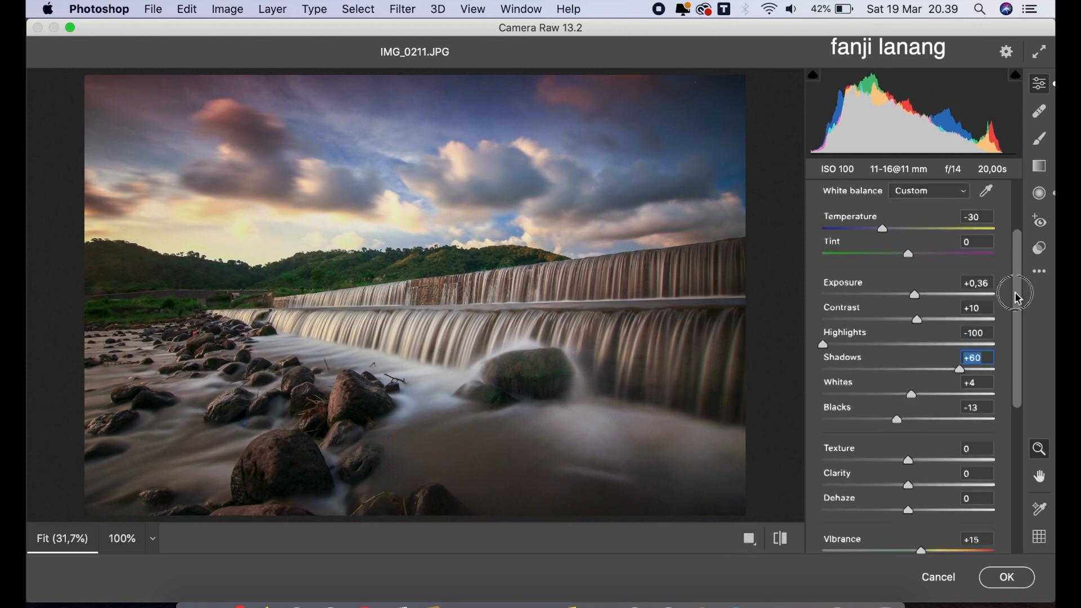
left_click_drag(916, 434, 923, 444)
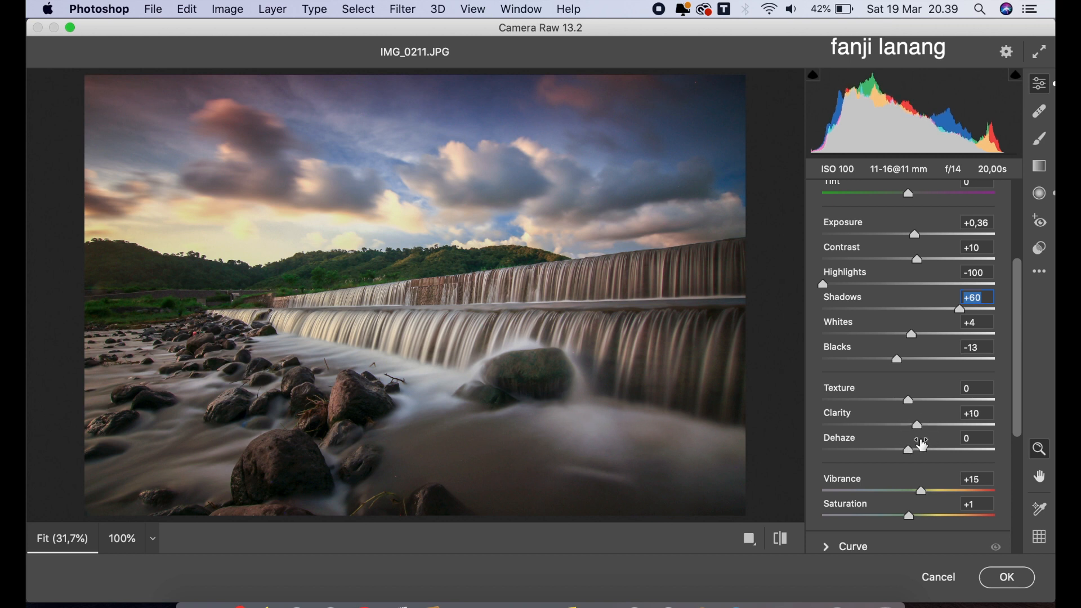
scroll(1017, 379, "down", 2)
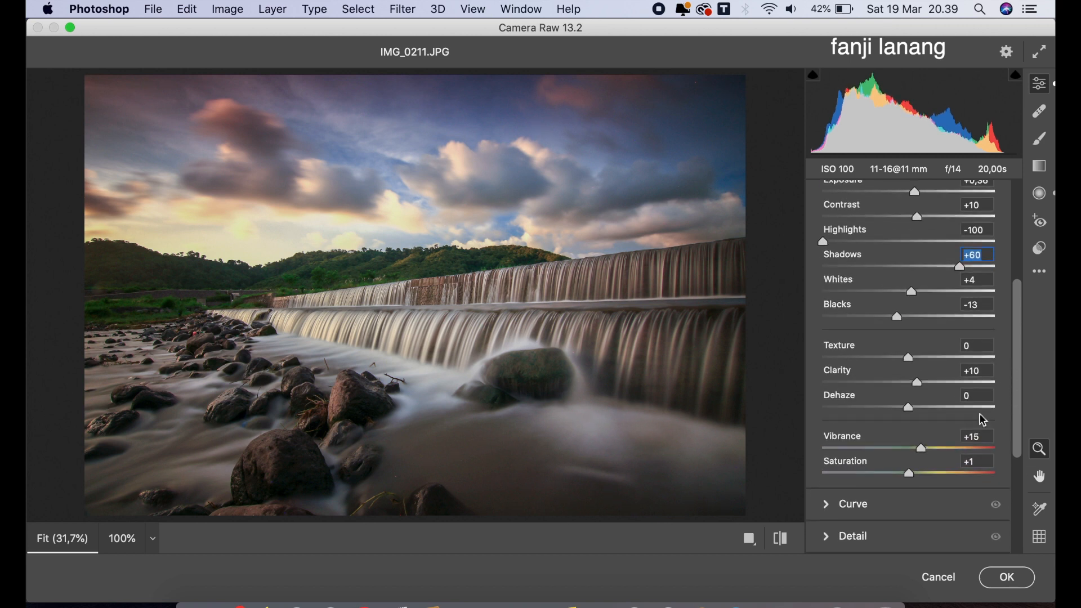
left_click_drag(917, 472, 918, 492)
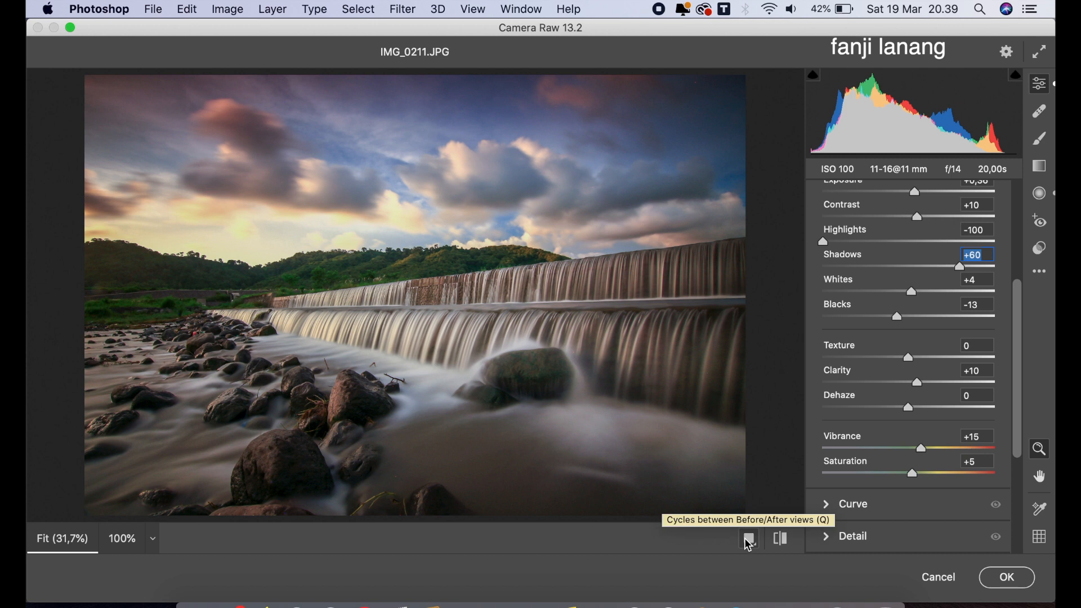
Step: Try shifting the brown water's hue with the Color Mixer's targeted adjustment, and reset Oranges and Yellows to 0
left_click_drag(1025, 387, 1020, 292)
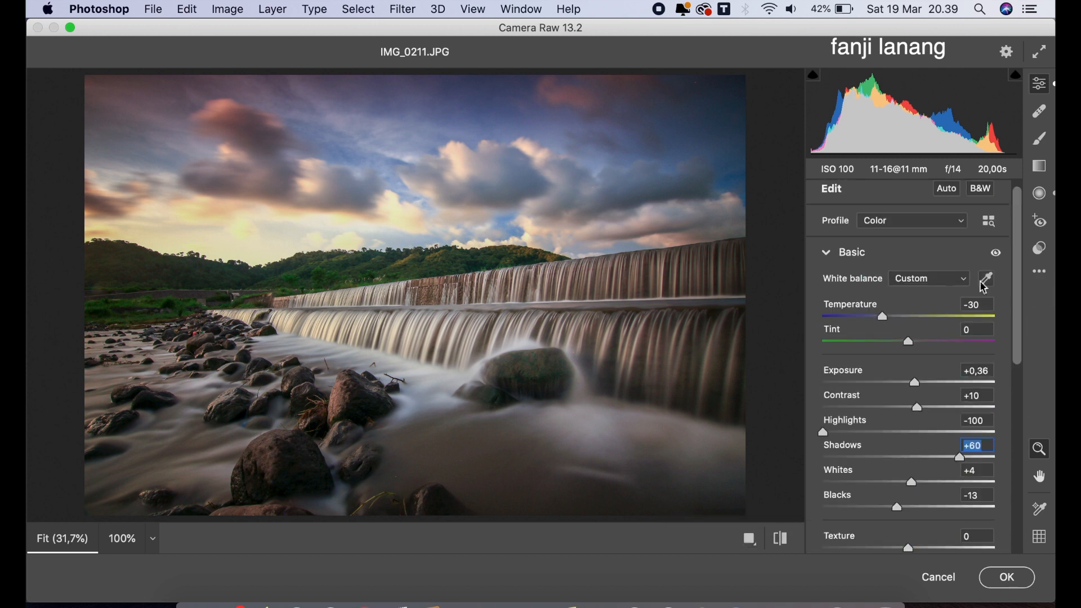
left_click(831, 259)
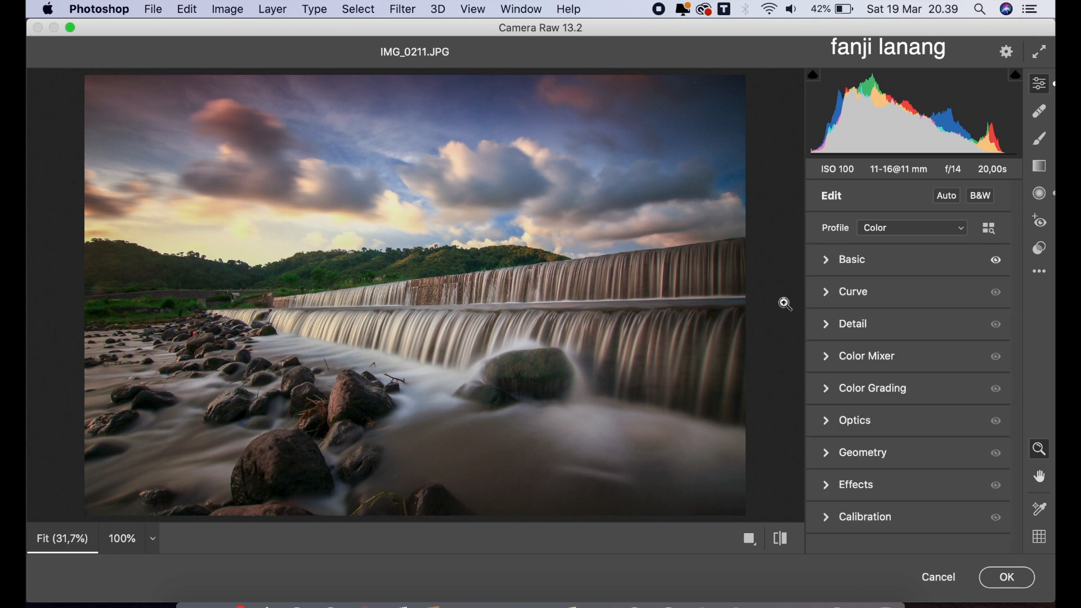
left_click(831, 360)
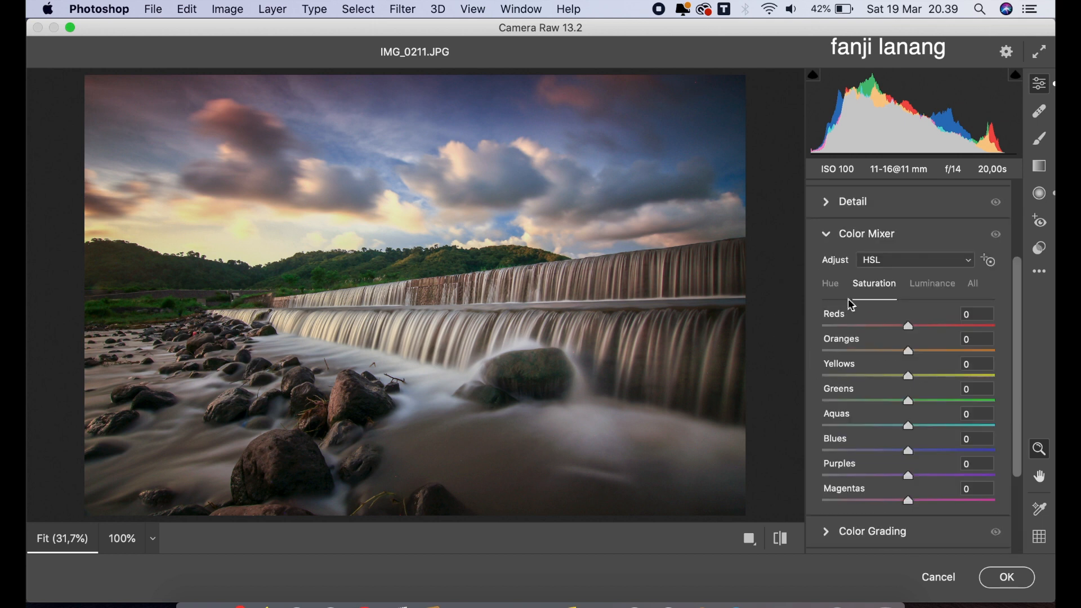
left_click(832, 285)
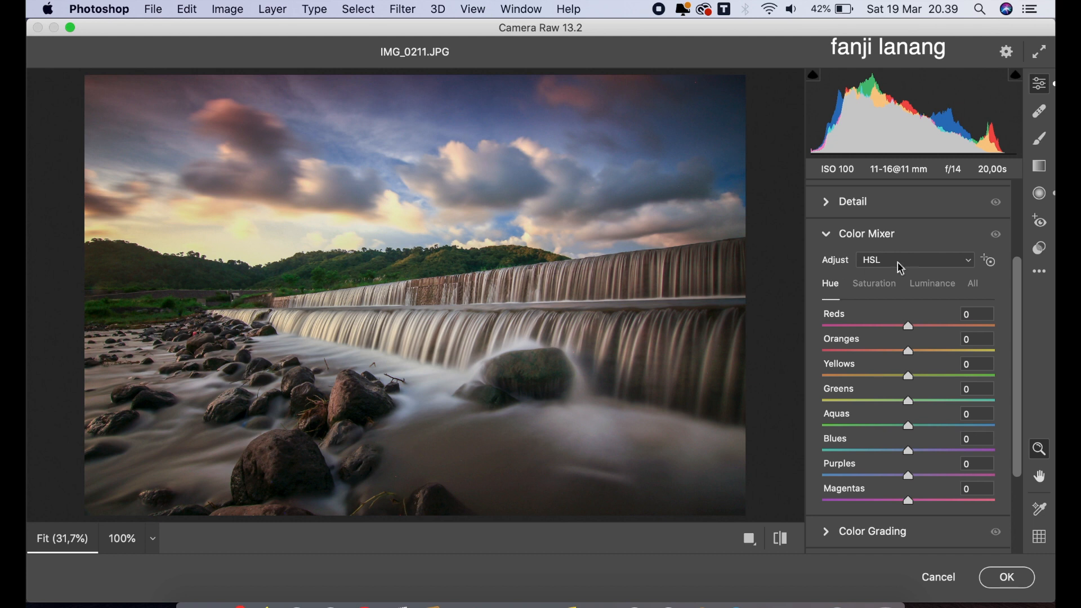
left_click(987, 265)
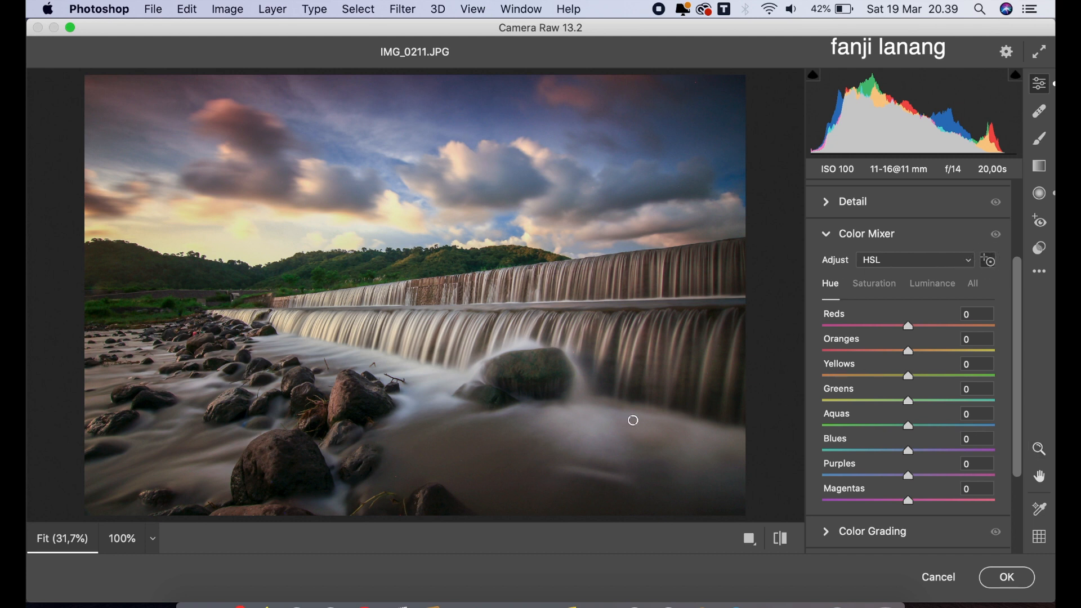
mouse_move(515, 465)
left_mouse_down()
mouse_move(577, 464)
mouse_move(495, 465)
mouse_move(553, 464)
mouse_move(518, 464)
left_mouse_up()
left_click(974, 339)
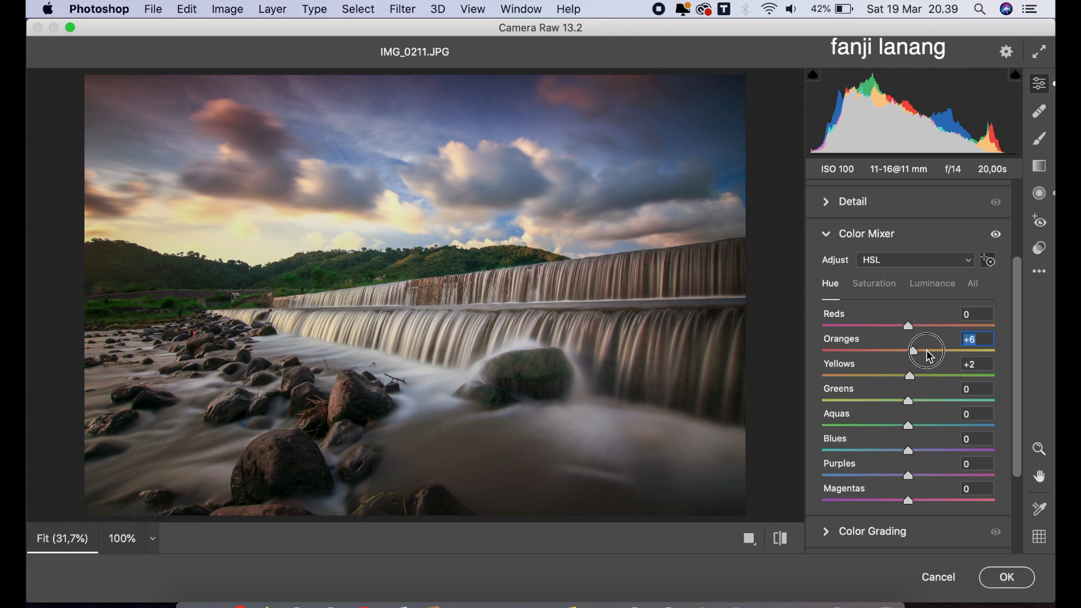
type("0")
left_click(977, 364)
type("0")
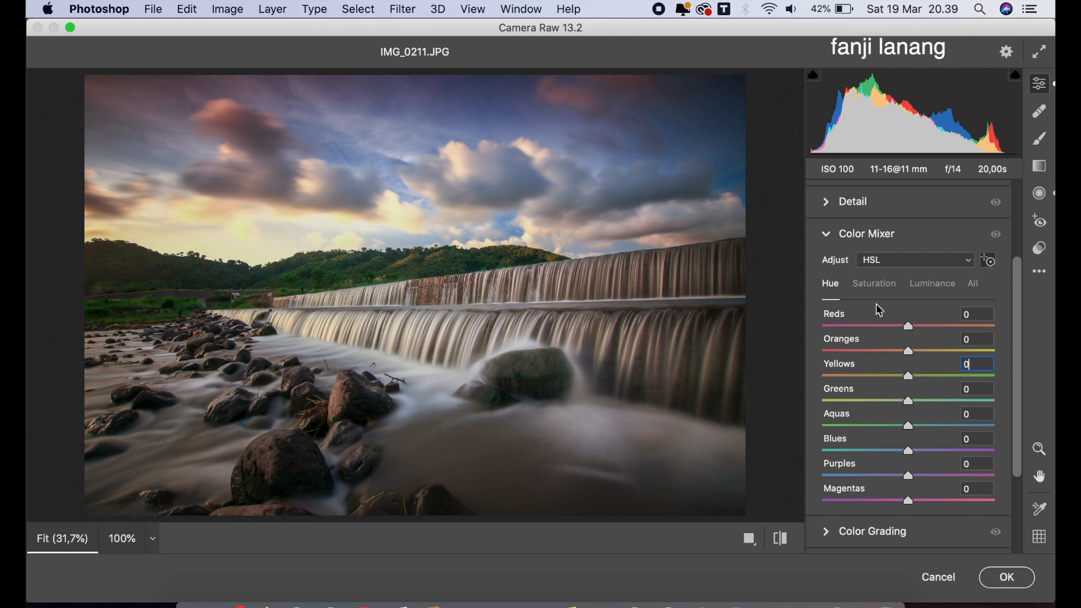
left_click(830, 237)
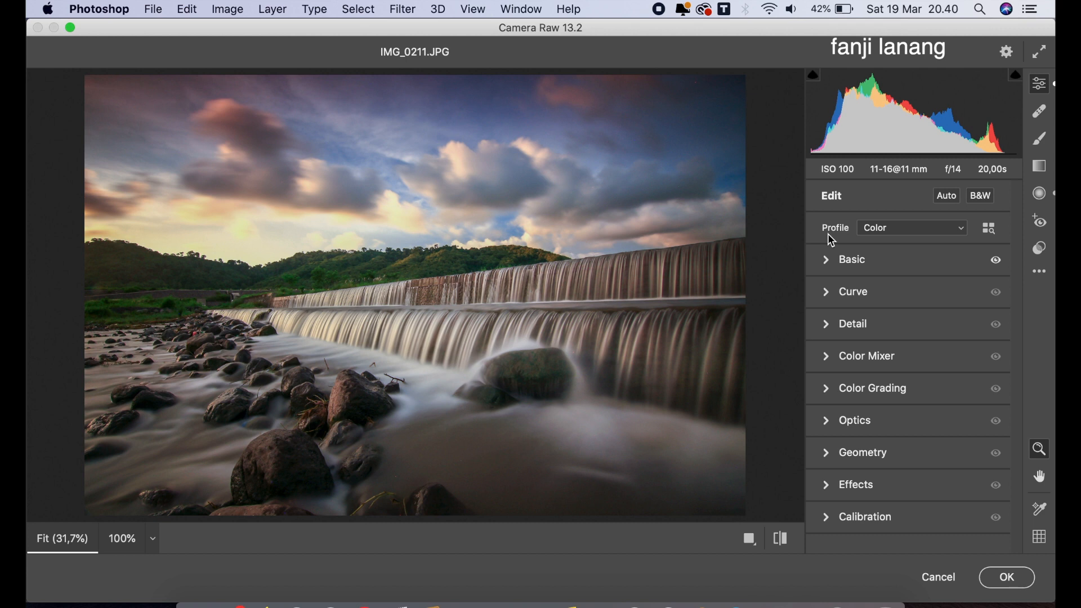
Step: Reset Whites to 0 and apply the Camera Raw edits after comparing the before and after views
left_click(826, 262)
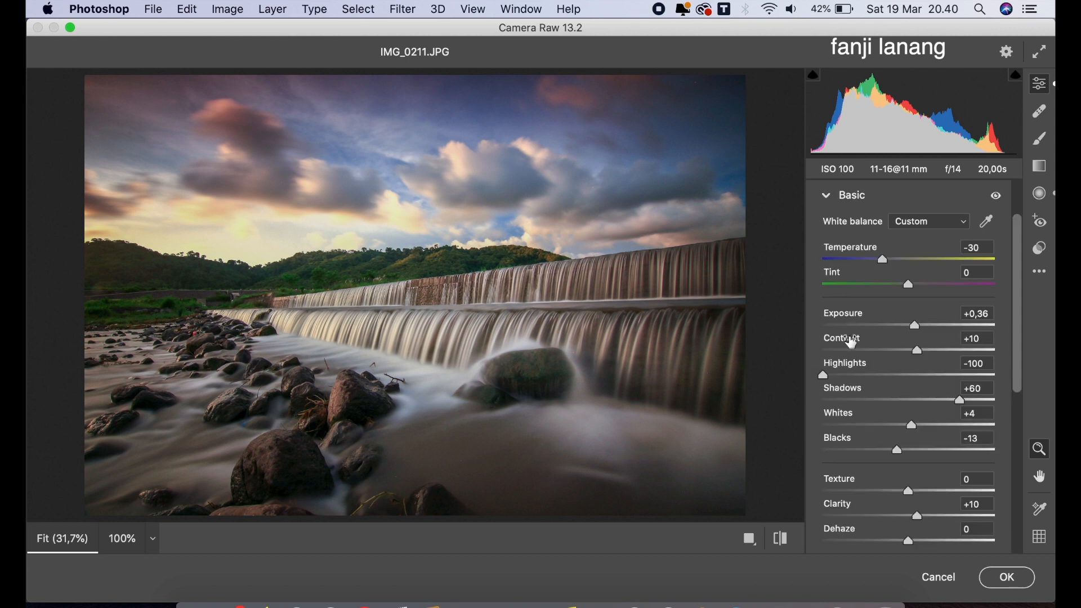
double_click(910, 428)
left_click(749, 539)
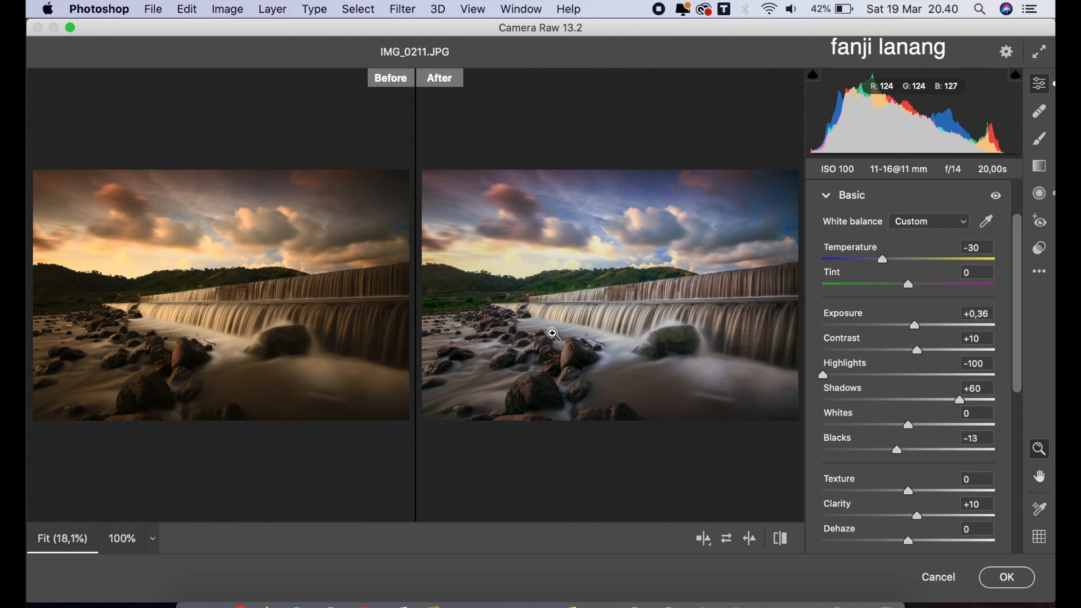
left_click(1007, 577)
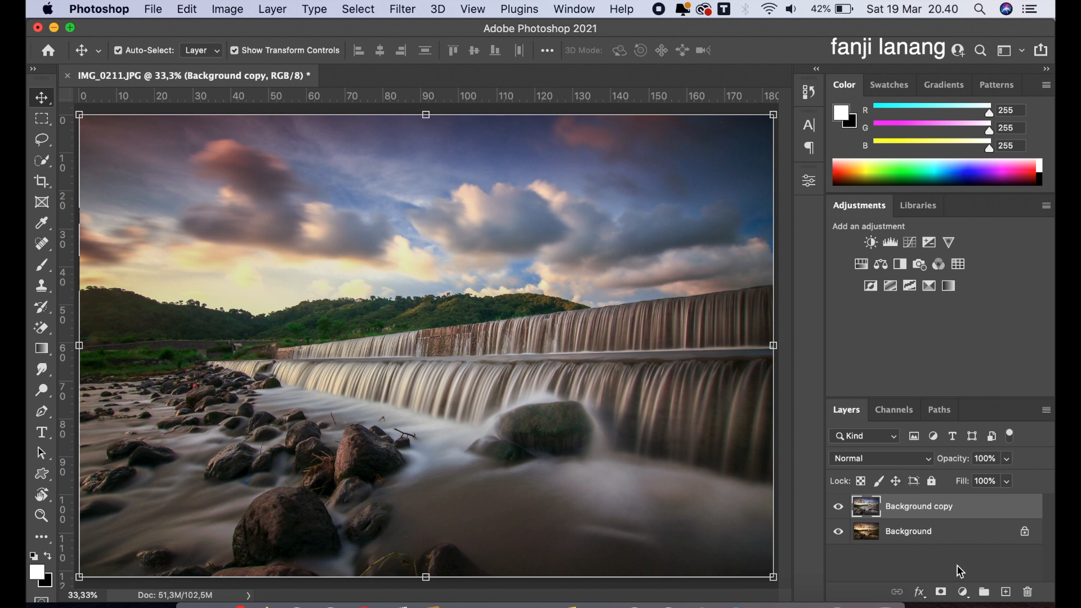
Step: Duplicate the edited layer and apply a Zoom-method Radial Blur to the copy, with the blur centre moved slightly above the middle
left_click_drag(965, 507, 1007, 592)
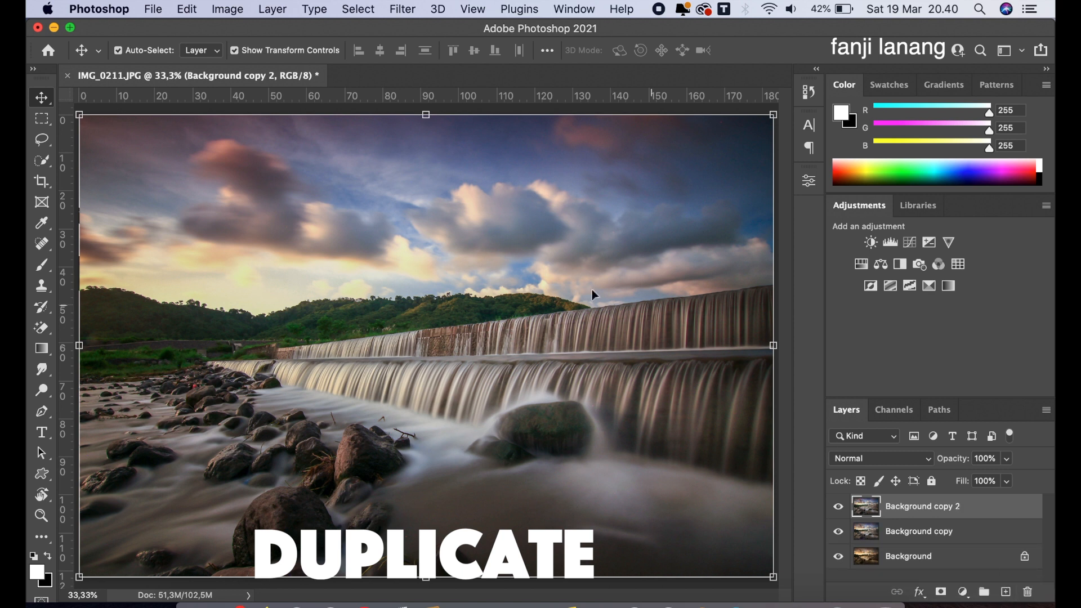
left_click(401, 9)
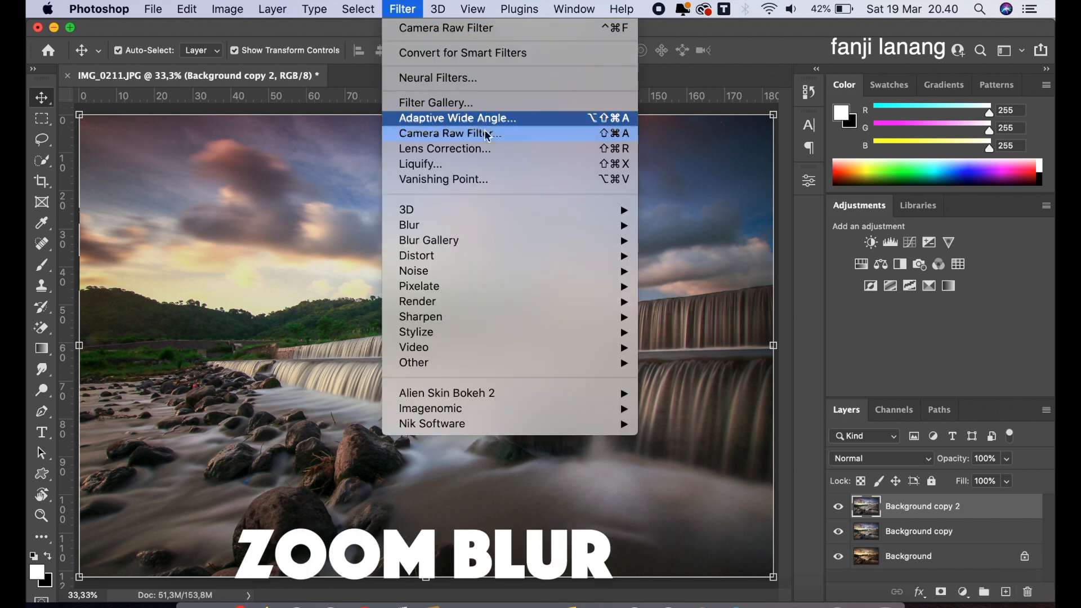
mouse_move(536, 226)
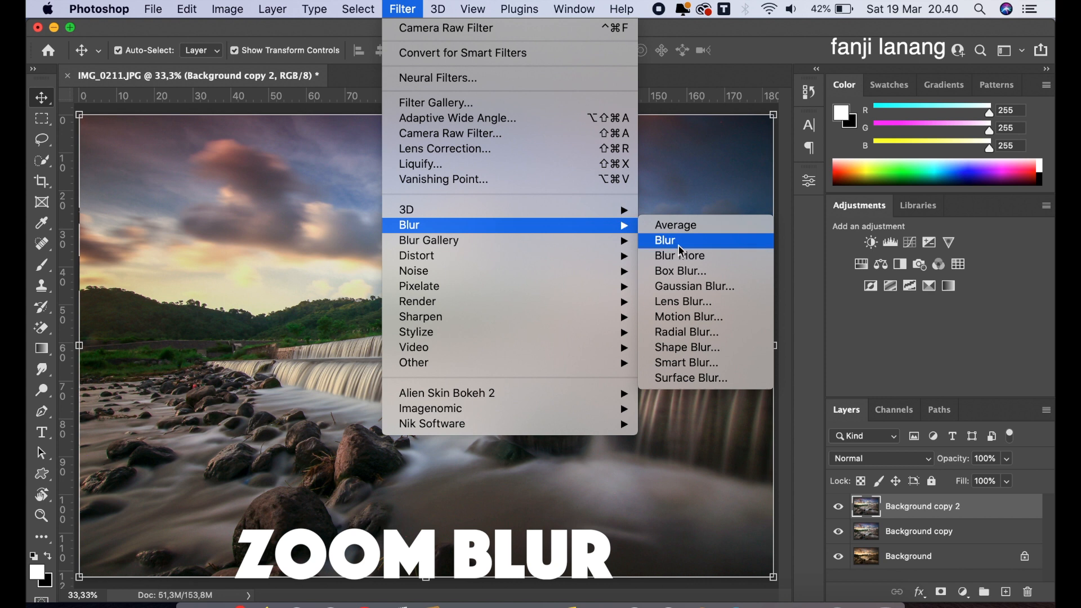
left_click(697, 332)
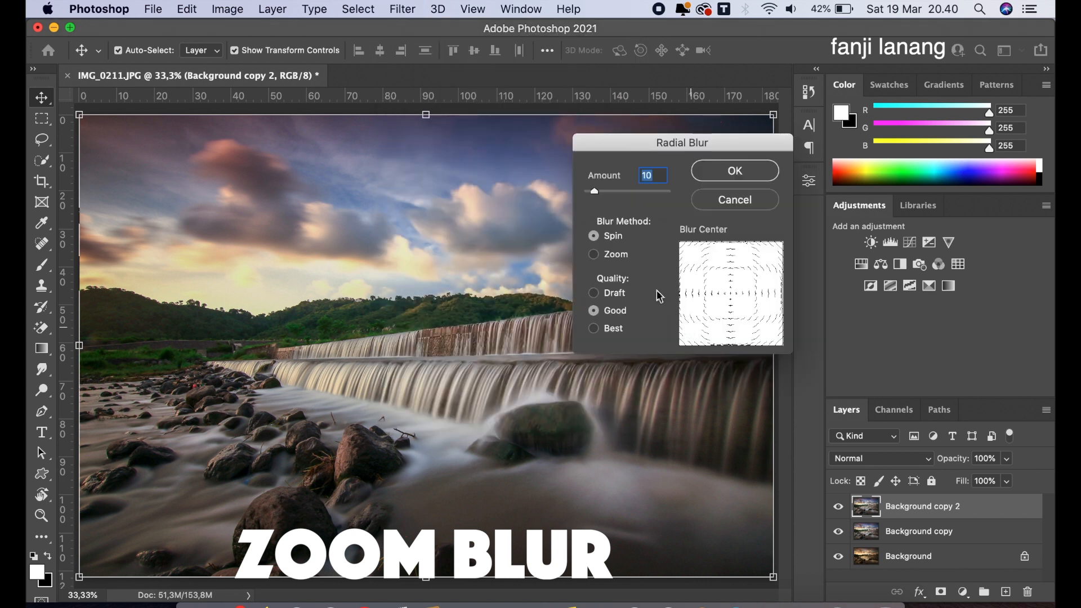
left_click(595, 256)
mouse_move(730, 298)
left_mouse_down()
mouse_move(743, 293)
mouse_move(734, 286)
left_mouse_up()
left_click_drag(594, 192, 603, 194)
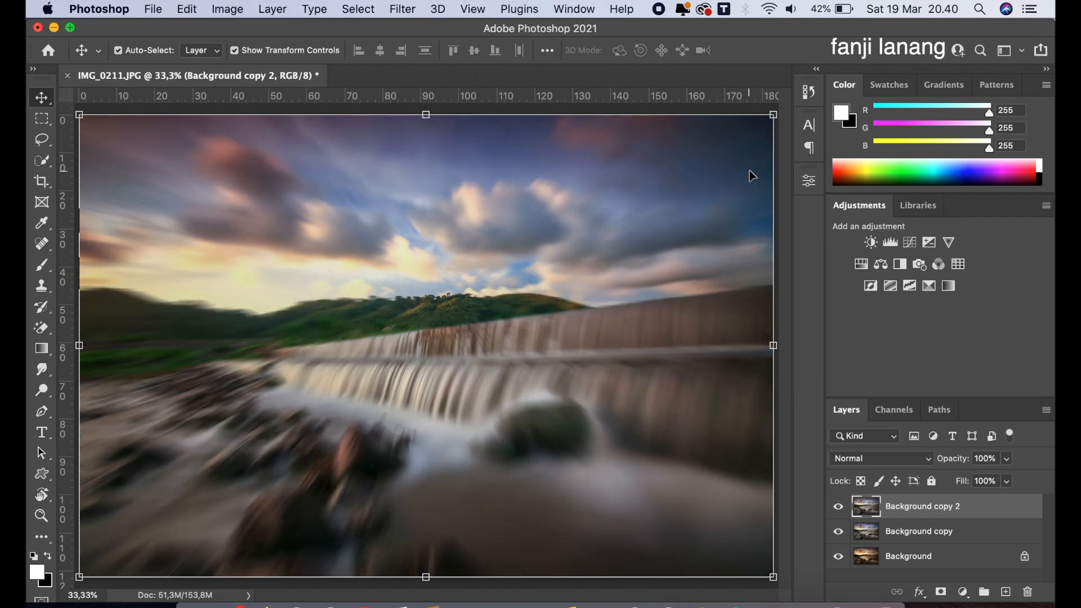
Step: Add a layer mask to the blurred copy and invert it to black to hide the blur
left_click(941, 592)
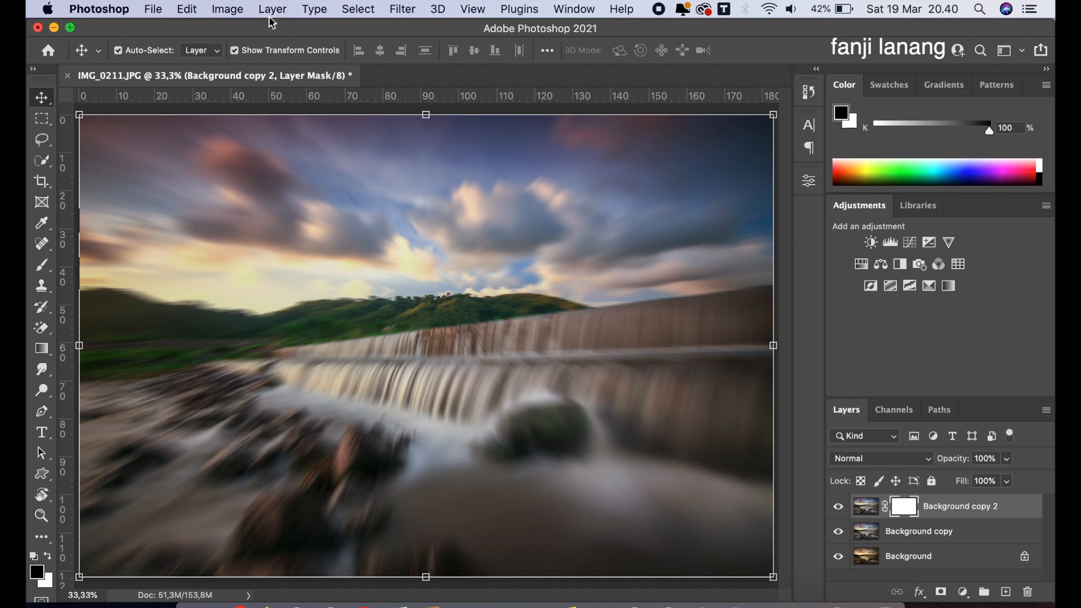
left_click(227, 9)
mouse_move(312, 54)
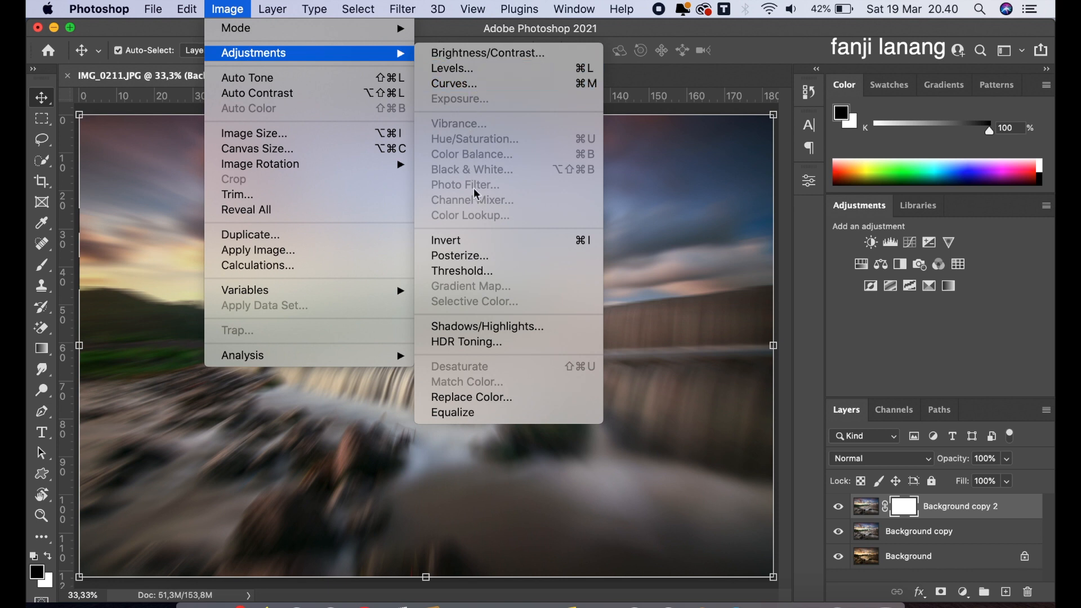
left_click(483, 240)
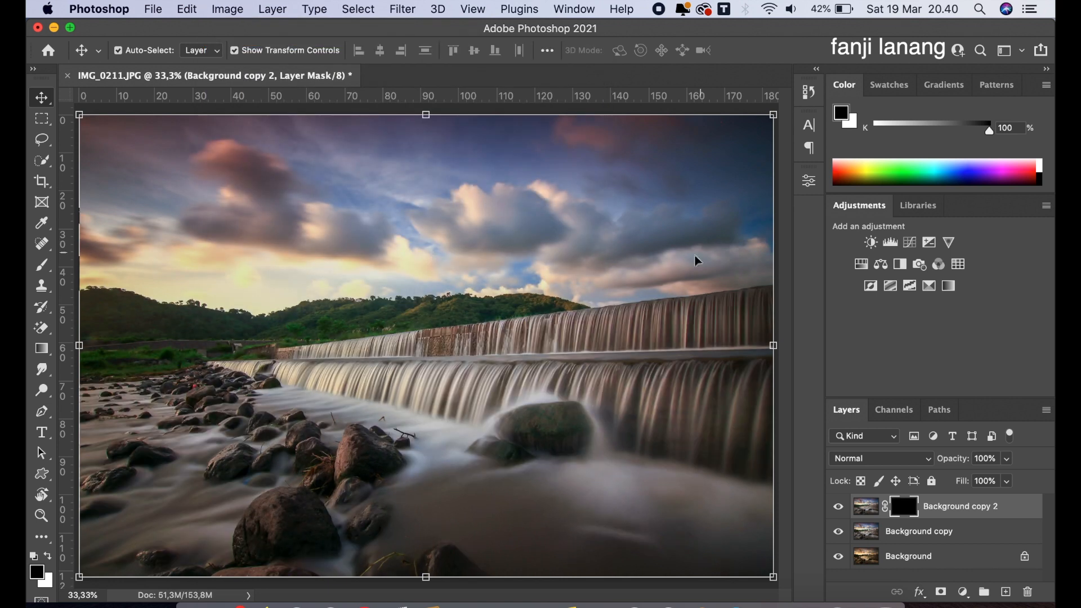
Step: Paint white on the mask with a 700 px soft brush over the clouds to reveal the zoom blur in the sky
left_click(50, 263)
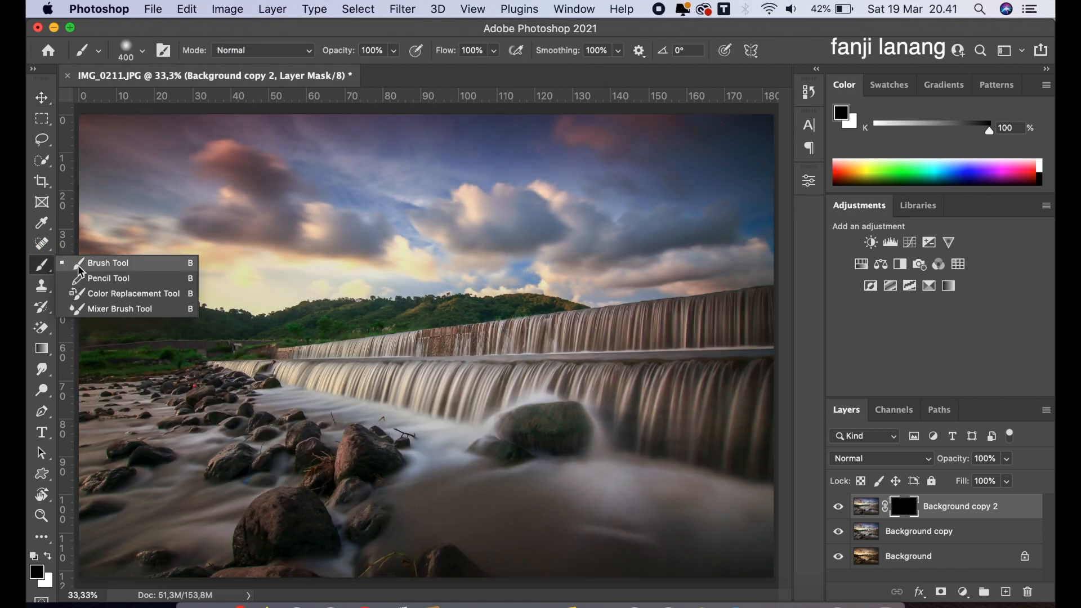
left_click(104, 261)
key("bracketright")
key("bracketright")
key("bracketright")
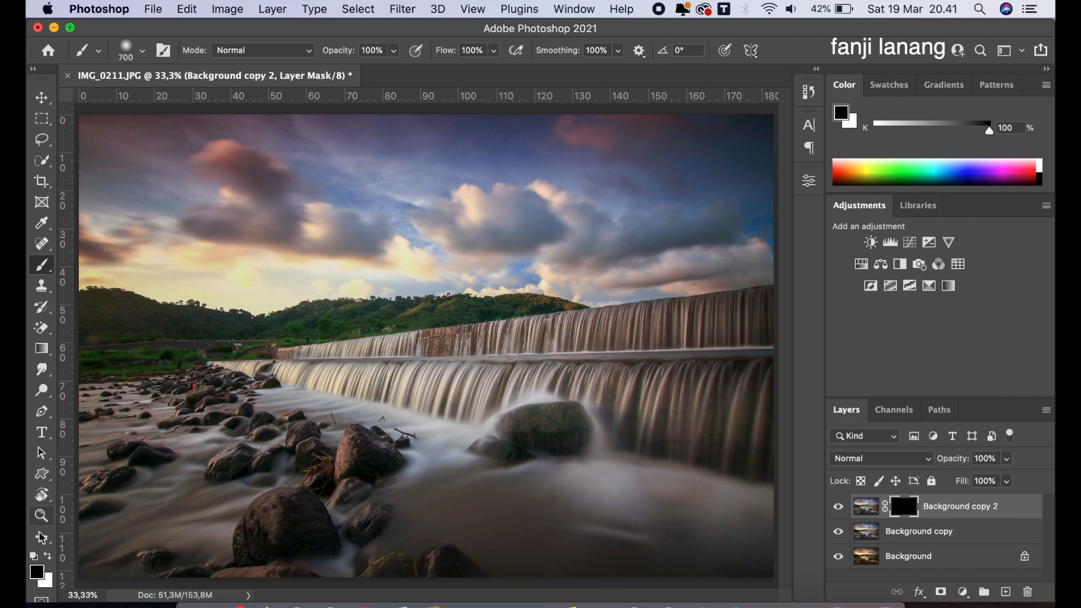
left_click(48, 556)
mouse_move(226, 213)
left_mouse_down()
mouse_move(149, 162)
mouse_move(273, 195)
mouse_move(193, 155)
mouse_move(222, 184)
left_mouse_up()
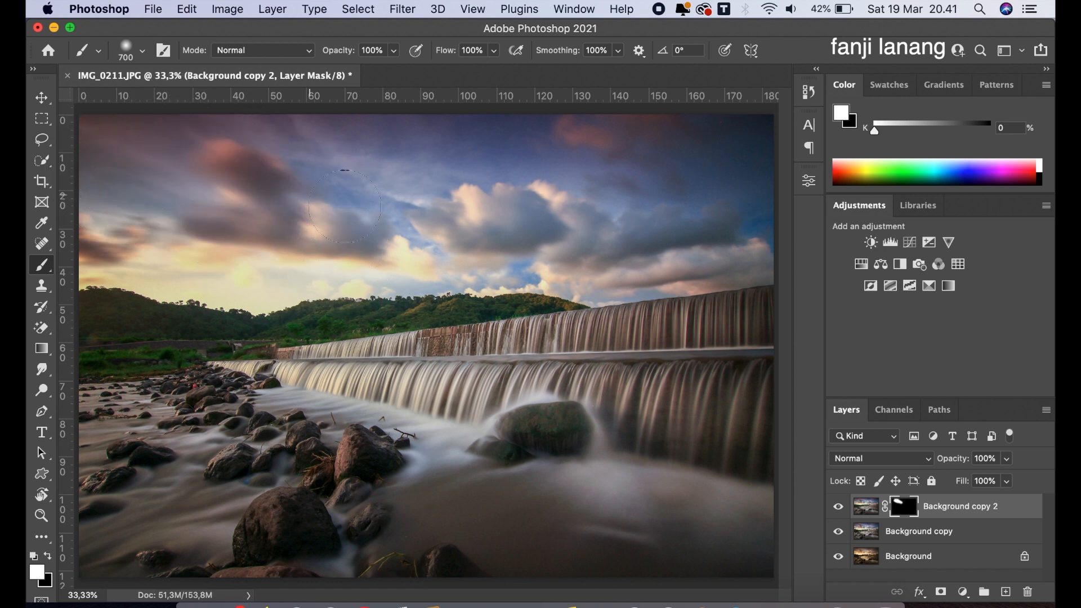
mouse_move(479, 242)
left_mouse_down()
mouse_move(506, 161)
mouse_move(439, 212)
mouse_move(449, 164)
mouse_move(524, 224)
mouse_move(632, 188)
mouse_move(608, 219)
mouse_move(721, 178)
mouse_move(592, 256)
mouse_move(714, 212)
mouse_move(728, 222)
left_mouse_up()
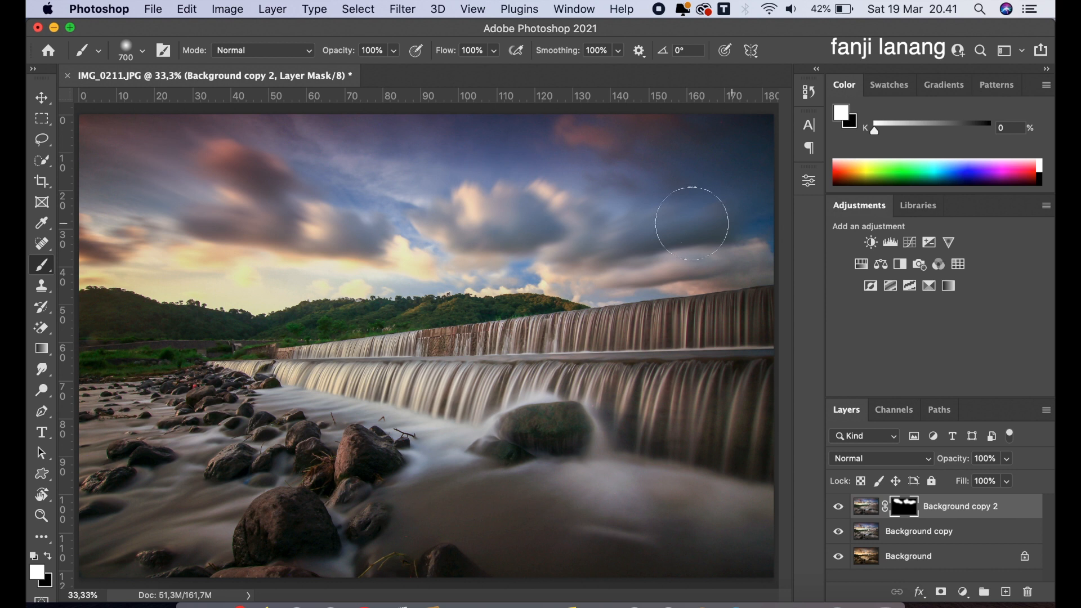
left_click_drag(107, 200, 120, 209)
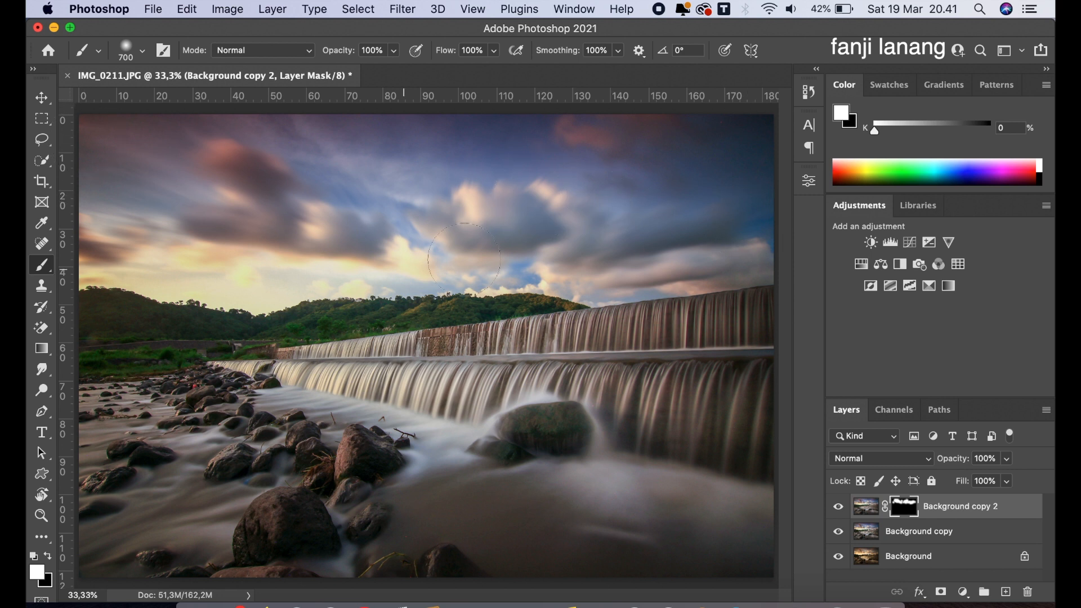
Step: Add a Levels adjustment layer with black input 6 and white input about 243, and compare the photo with and without it
left_click(963, 592)
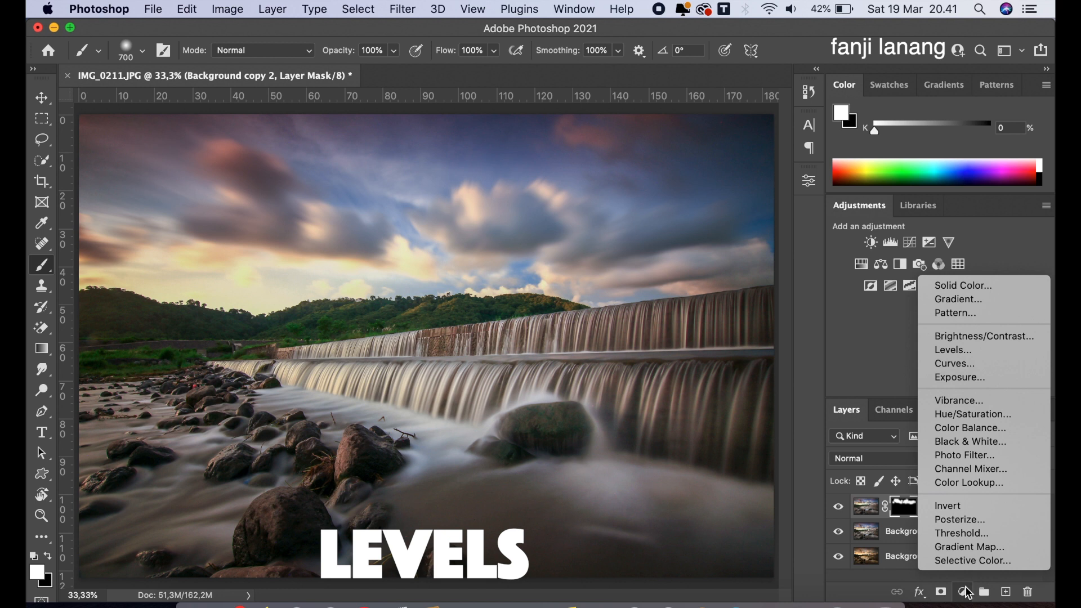
left_click(999, 350)
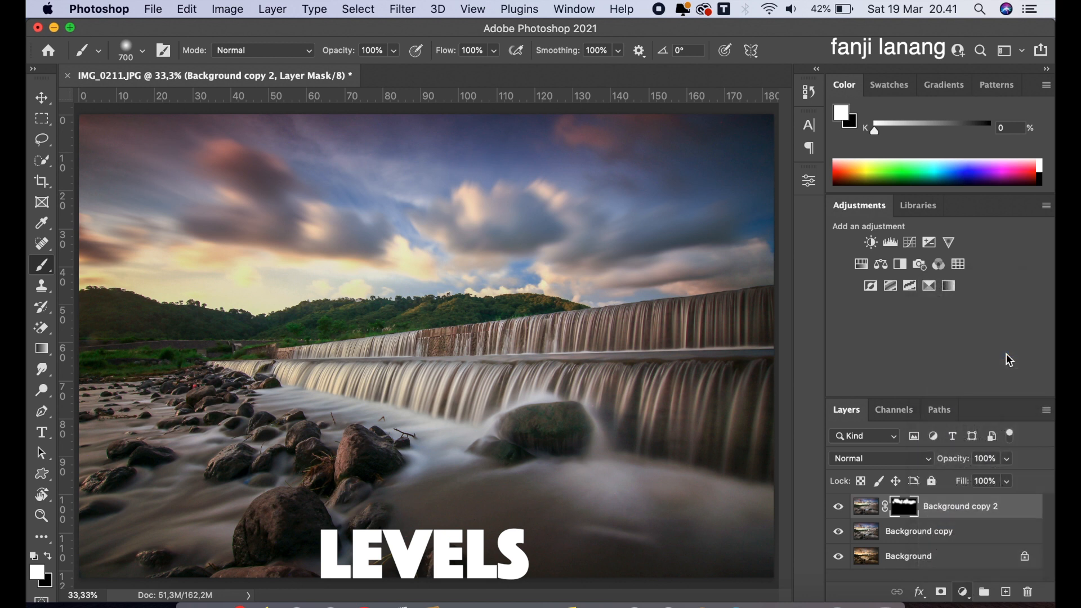
left_click_drag(598, 345, 605, 344)
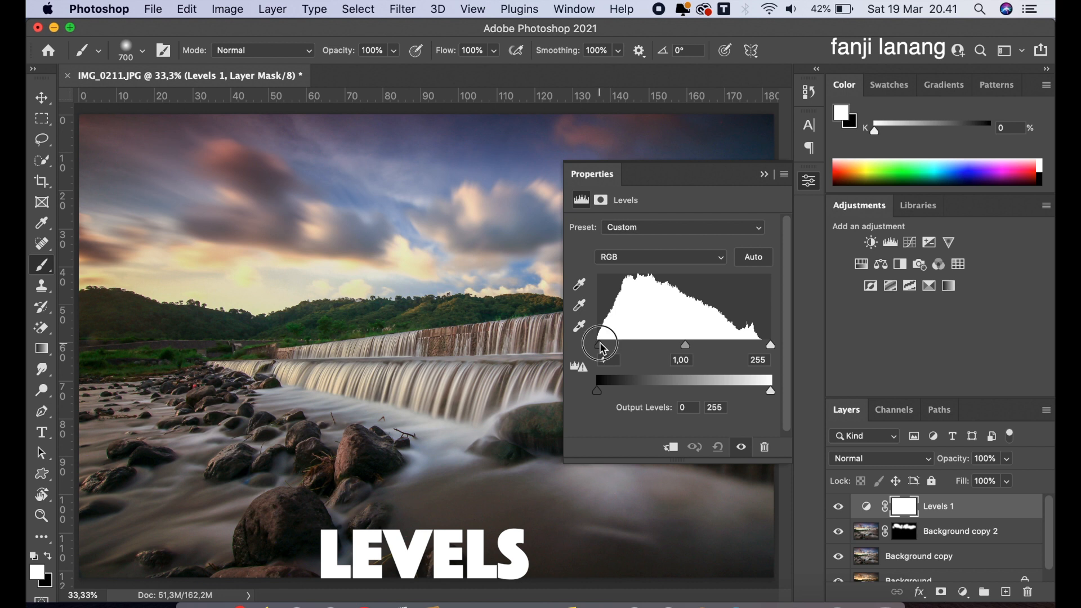
left_click_drag(770, 344, 763, 347)
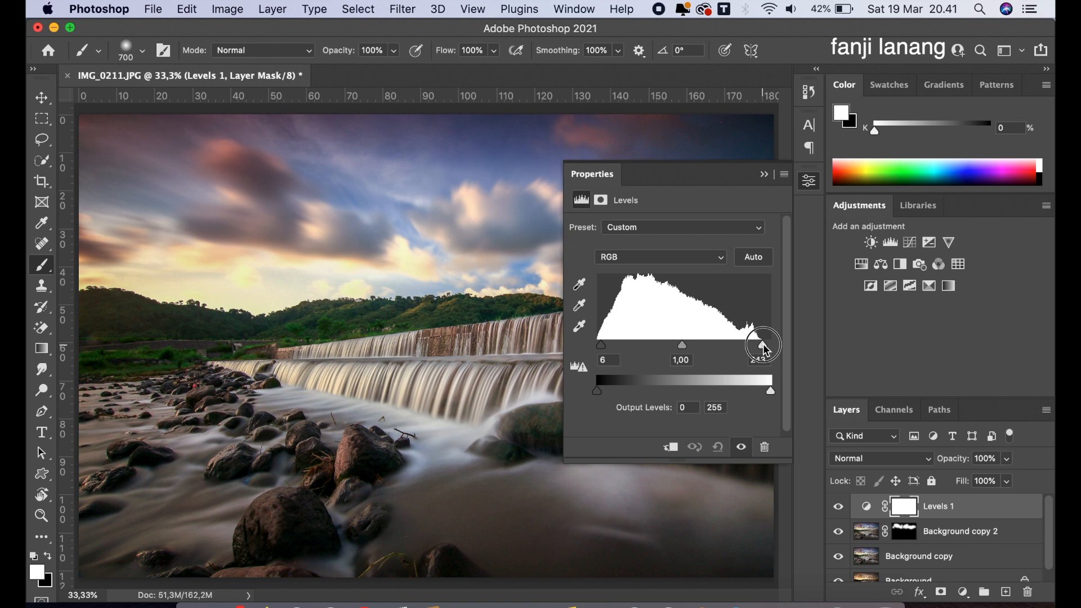
left_click(764, 174)
left_click(835, 506)
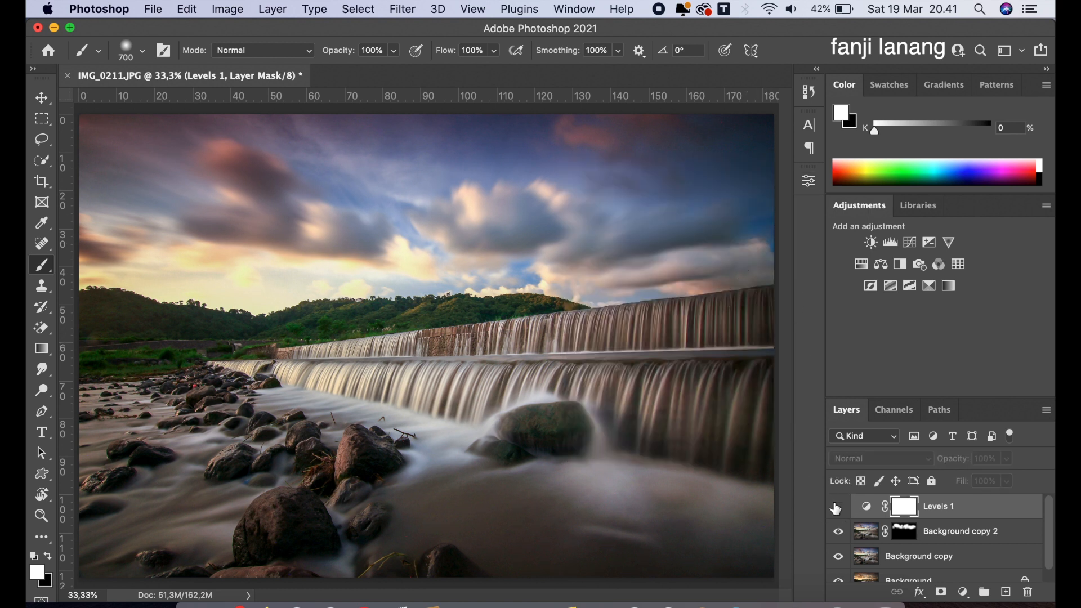
left_click(835, 507)
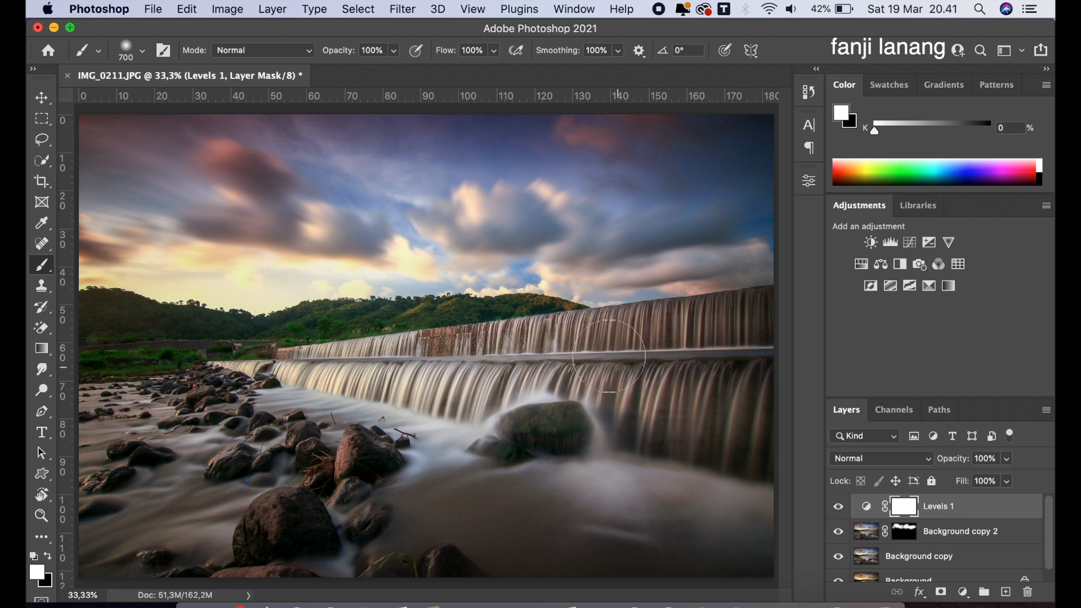
Step: Add a Selective Color adjustment layer and set Cyans to Cyan +100, Magenta +34, Yellow +39 and Black +37
left_click(963, 592)
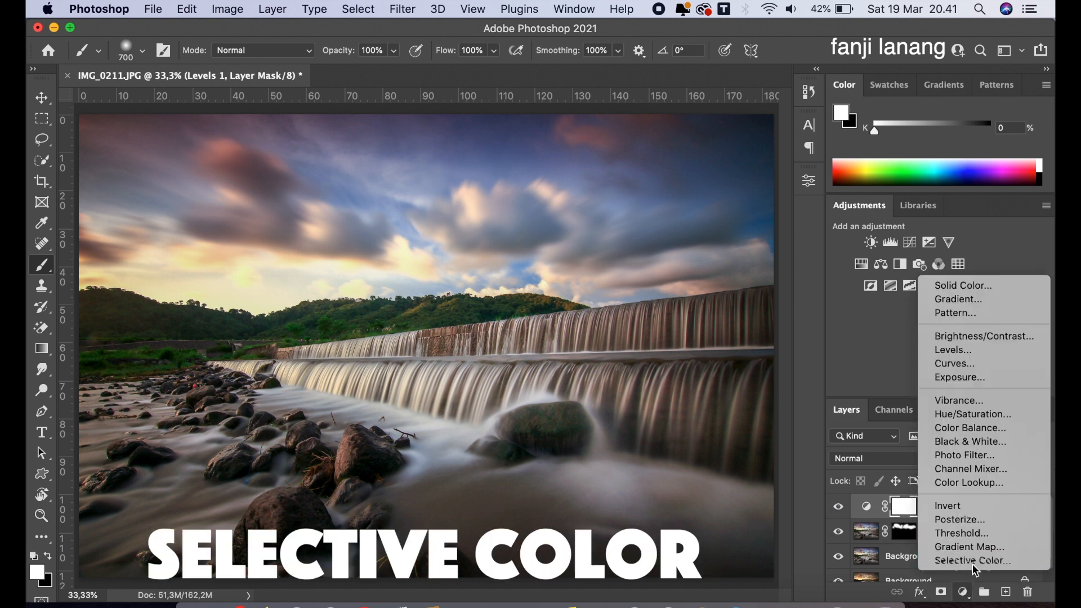
left_click(971, 562)
left_click_drag(666, 283, 849, 292)
left_click_drag(672, 308, 706, 330)
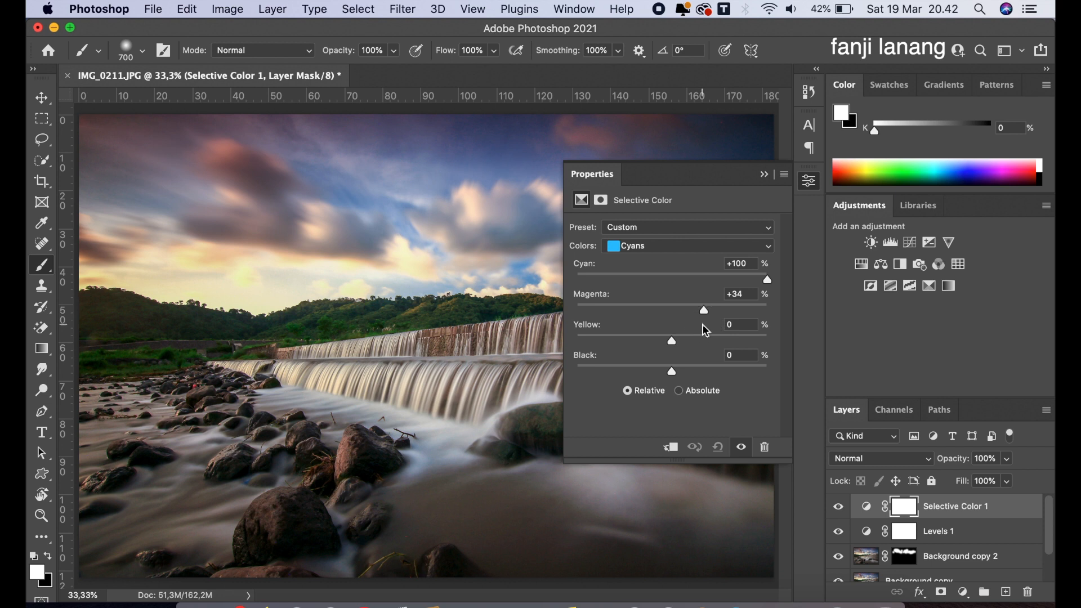
left_click(707, 365)
Step: Set the Selective Color Blues to Cyan +100, Magenta +62, Yellow +68 and Black +55, and compare the photo with and without the adjustment
left_click(666, 250)
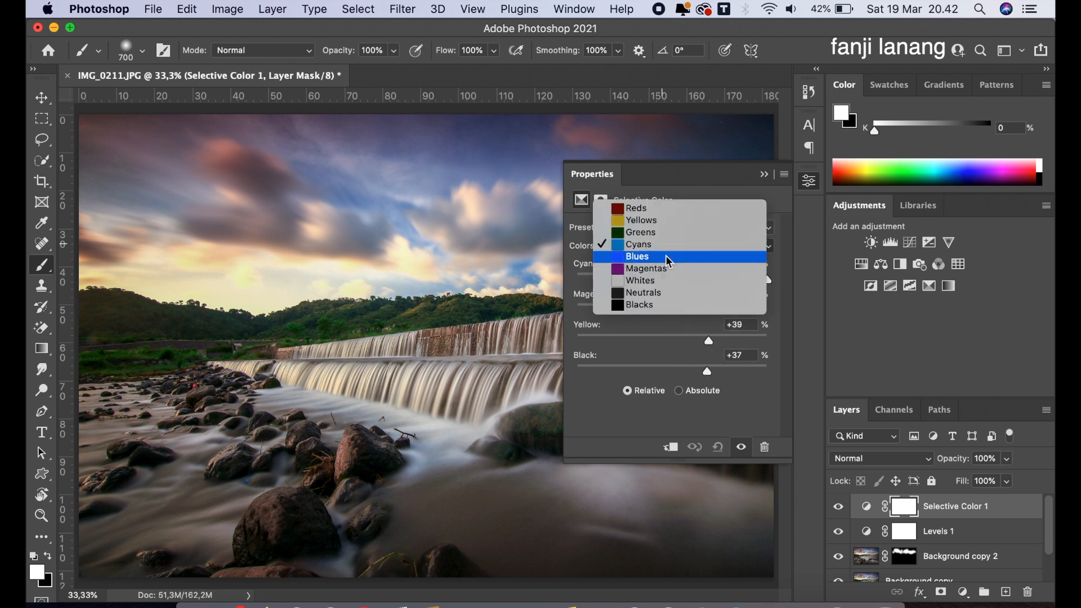
left_click(664, 256)
left_click_drag(674, 281, 781, 283)
left_click_drag(672, 310, 757, 349)
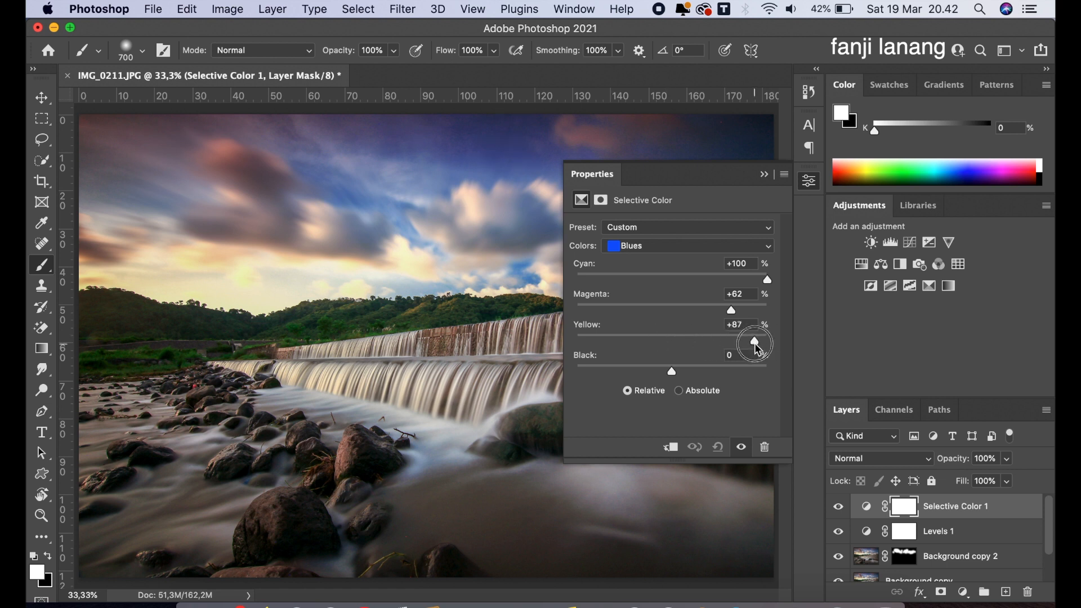
left_click(724, 369)
left_click(737, 336)
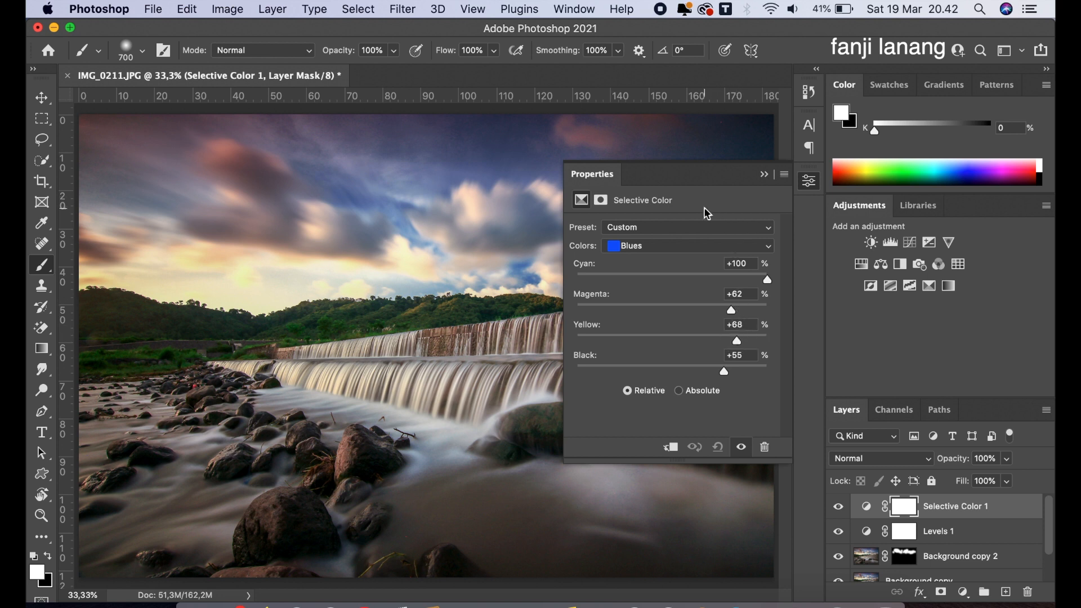
left_click(742, 275)
left_click_drag(764, 290, 772, 289)
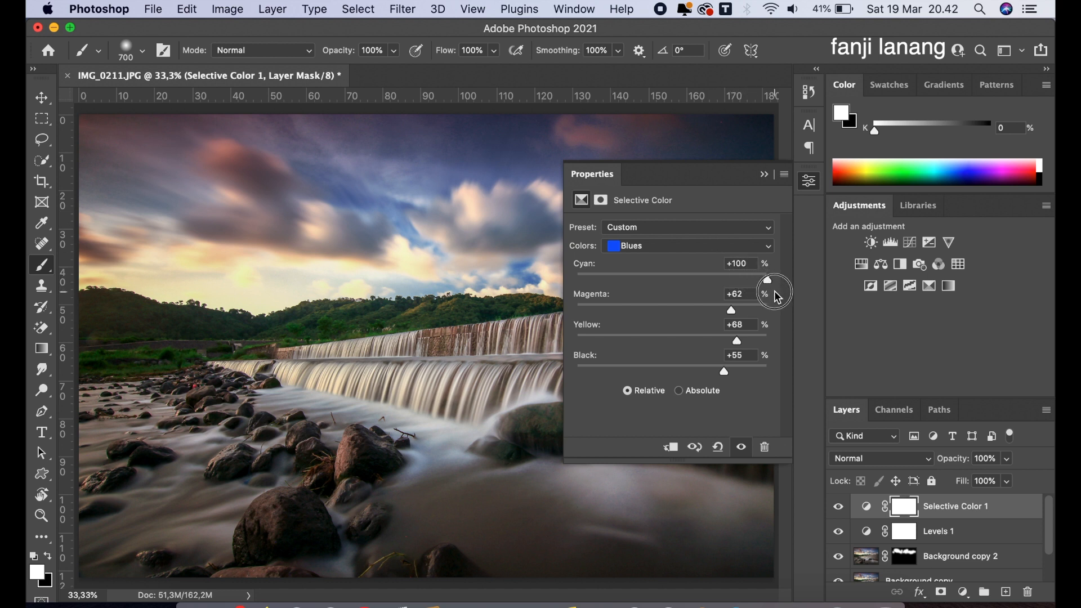
left_click(764, 176)
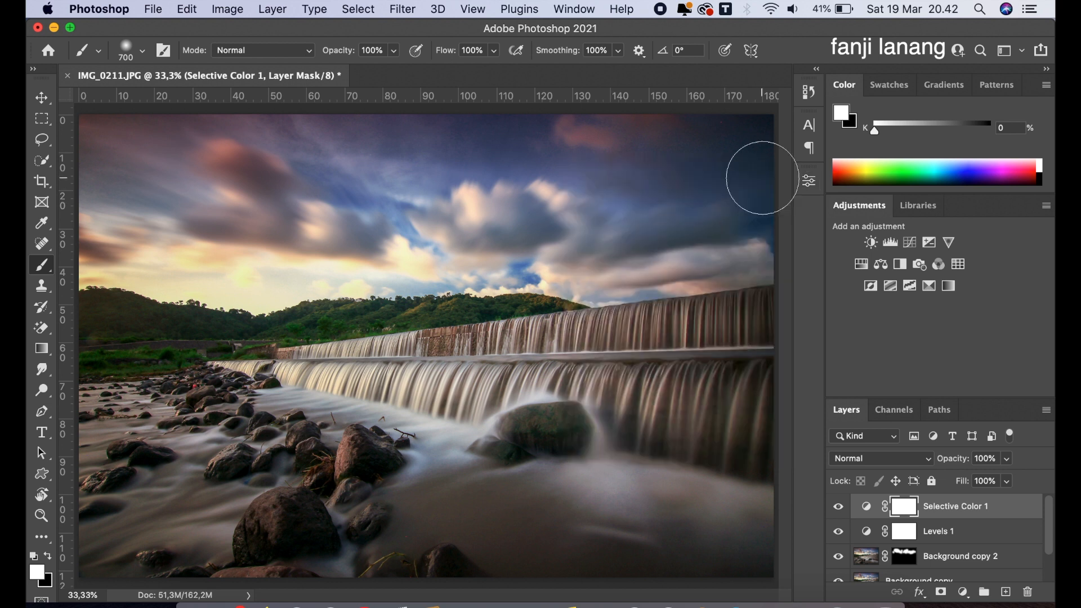
left_click(837, 506)
left_click(837, 506)
Step: Create a new layer and stamp the white signature brush at 400 px in the photo's lower-right corner
left_click(1005, 591)
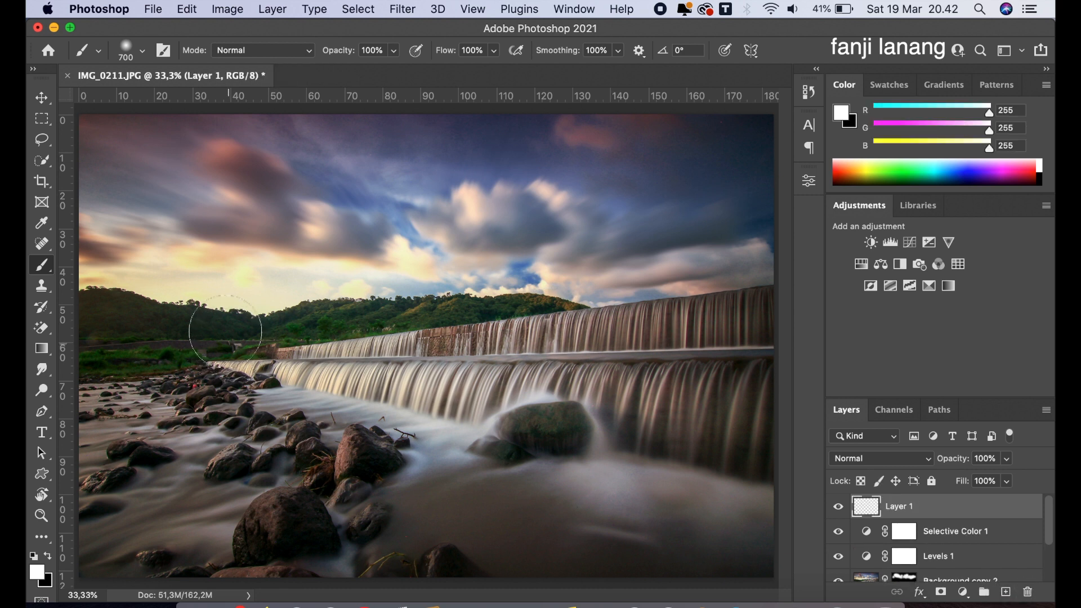
left_click(143, 51)
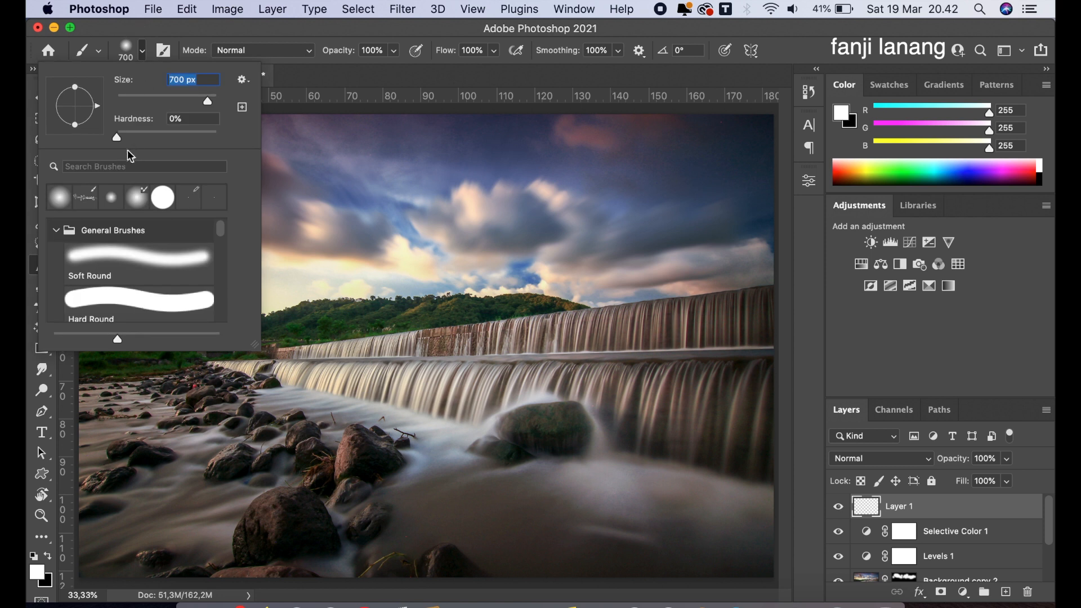
left_click(85, 198)
left_click(542, 79)
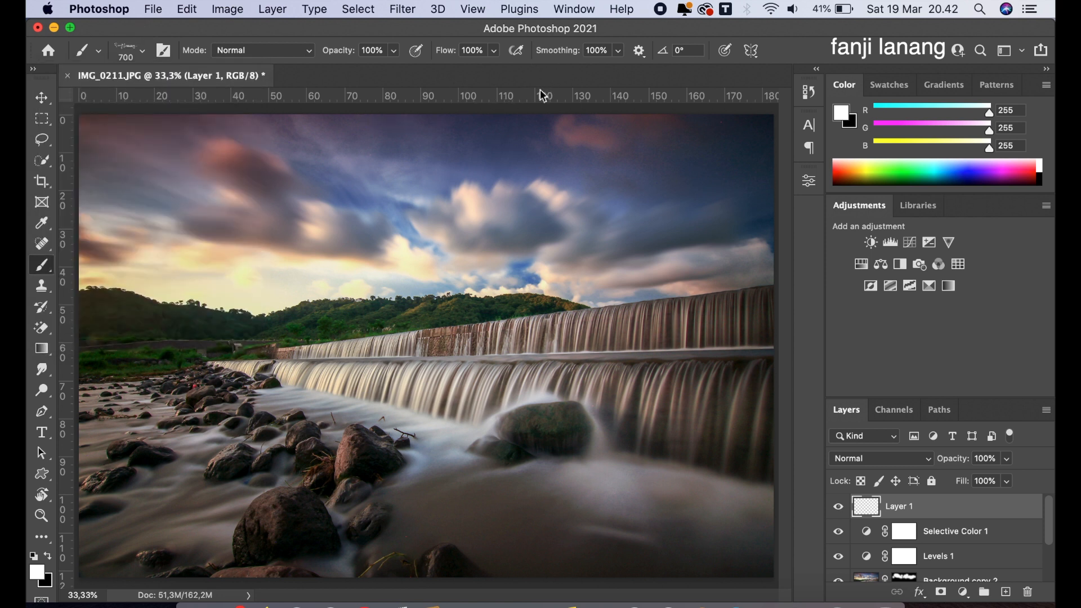
key("bracketleft")
key("bracketleft")
key("bracketleft")
left_click(729, 557)
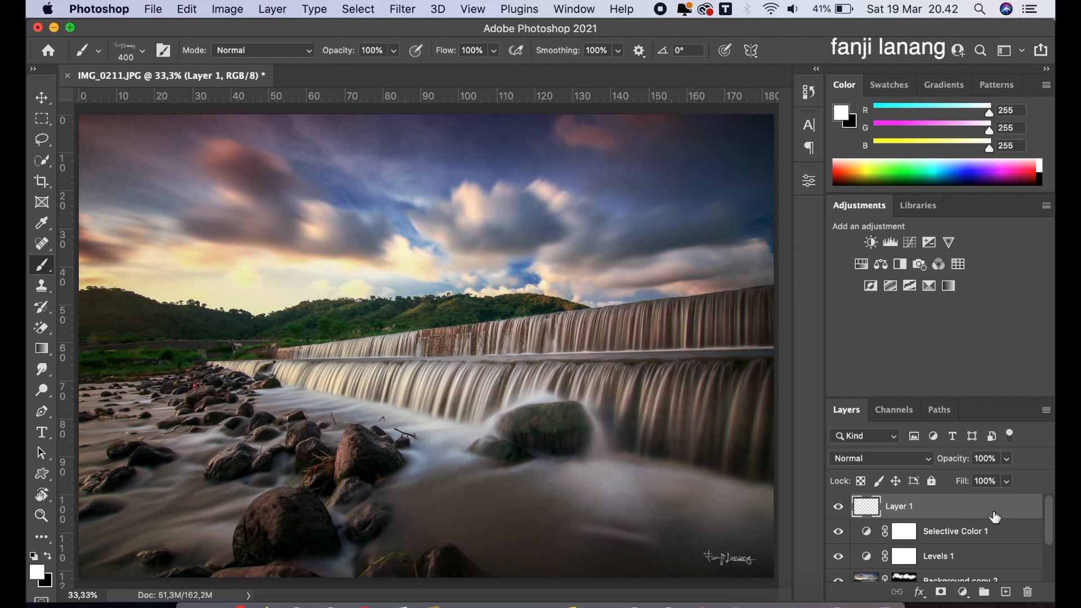